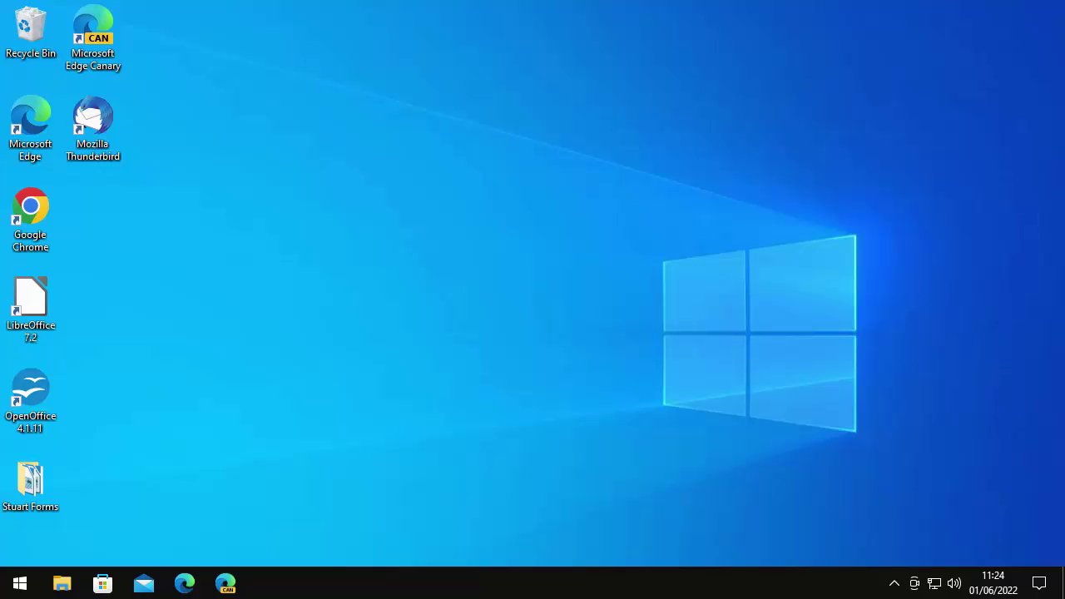
Step: Launch Task Manager from the taskbar menu and scroll through its process list
{"action": "right_click", "coordinate": [537, 594]}
{"action": "left_click", "coordinate": [575, 507]}
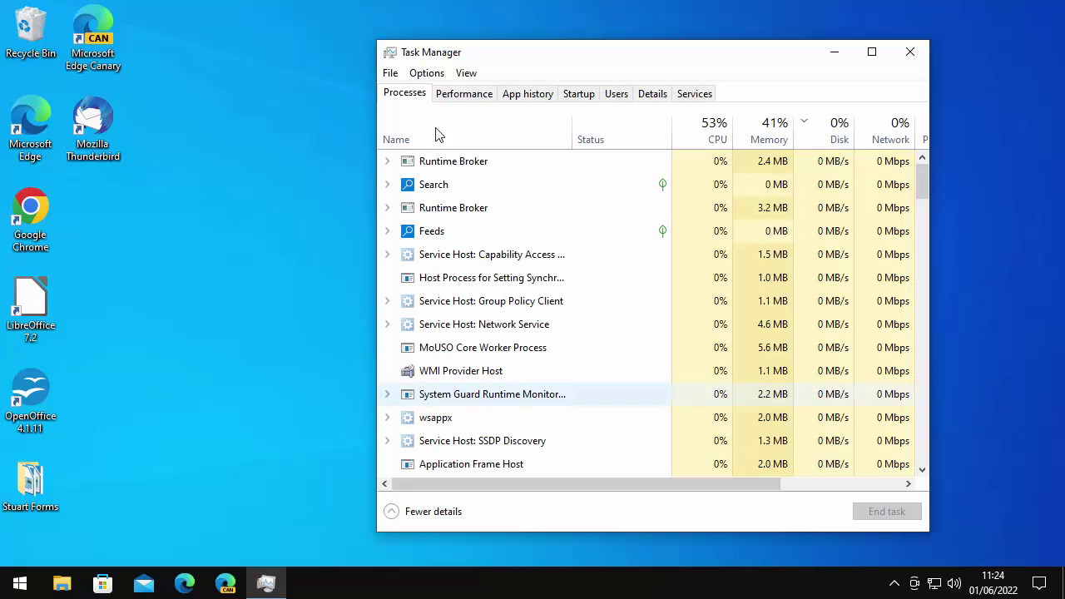
{"action": "scroll", "coordinate": [575, 310], "scroll_direction": "down", "scroll_amount": 6}
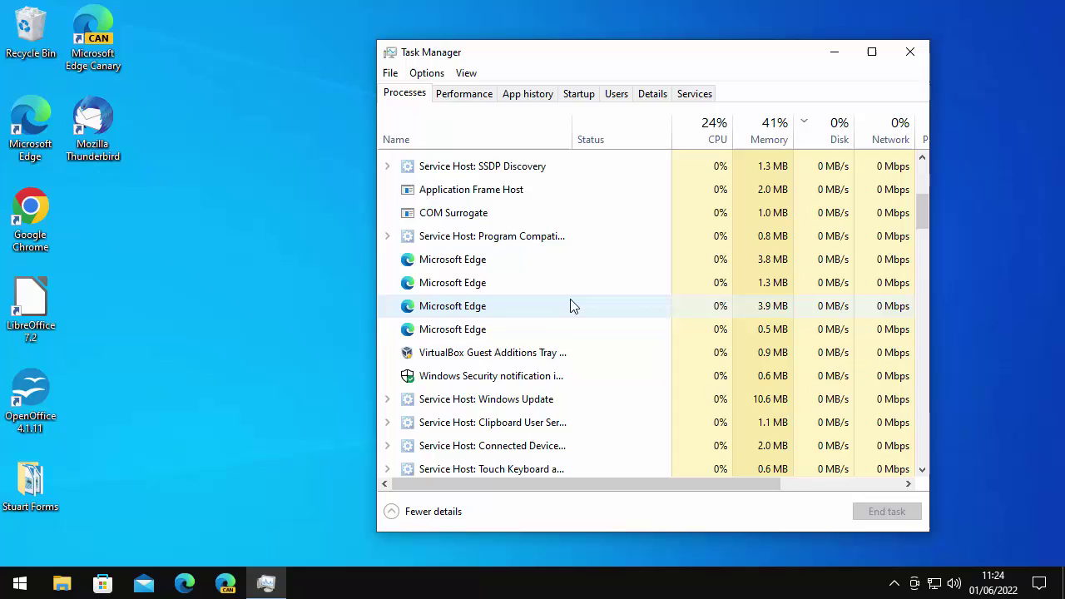
{"action": "scroll", "coordinate": [572, 306], "scroll_direction": "down", "scroll_amount": 6}
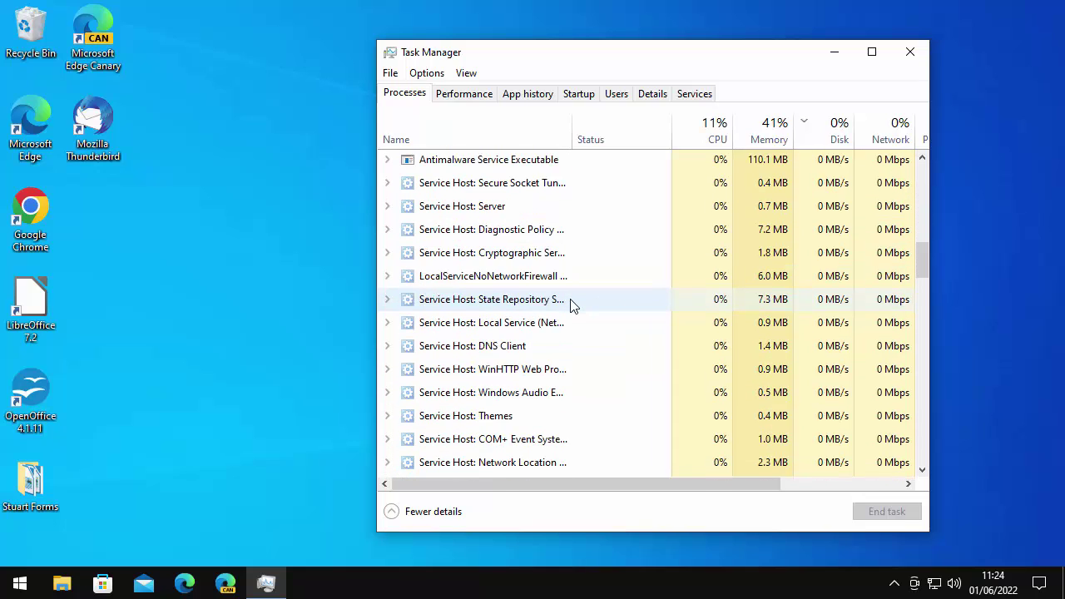
{"action": "scroll", "coordinate": [573, 307], "scroll_direction": "down", "scroll_amount": 8}
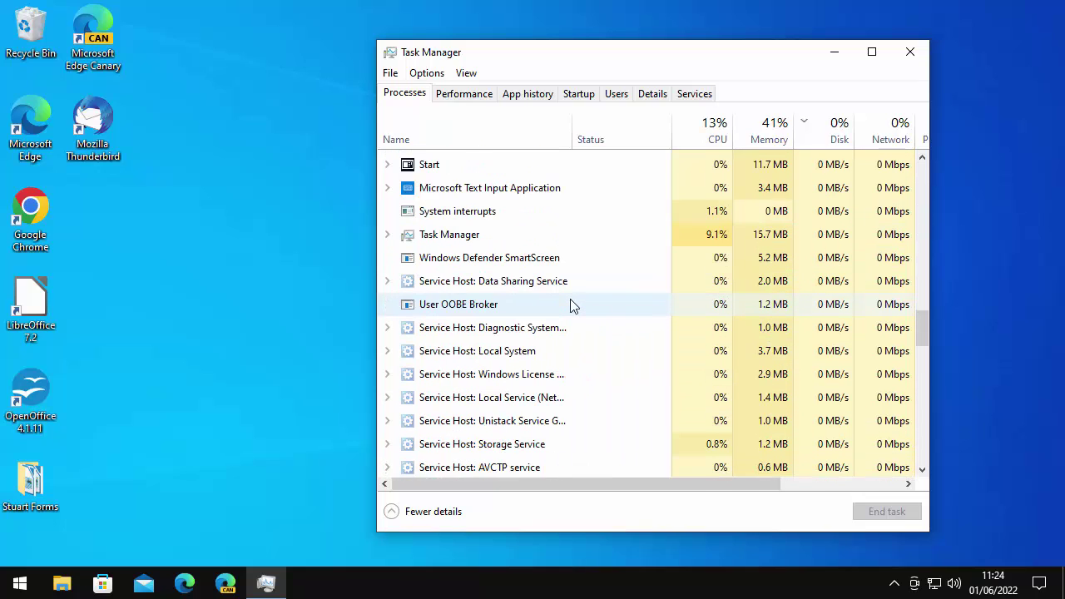
{"action": "scroll", "coordinate": [571, 307], "scroll_direction": "down", "scroll_amount": 5}
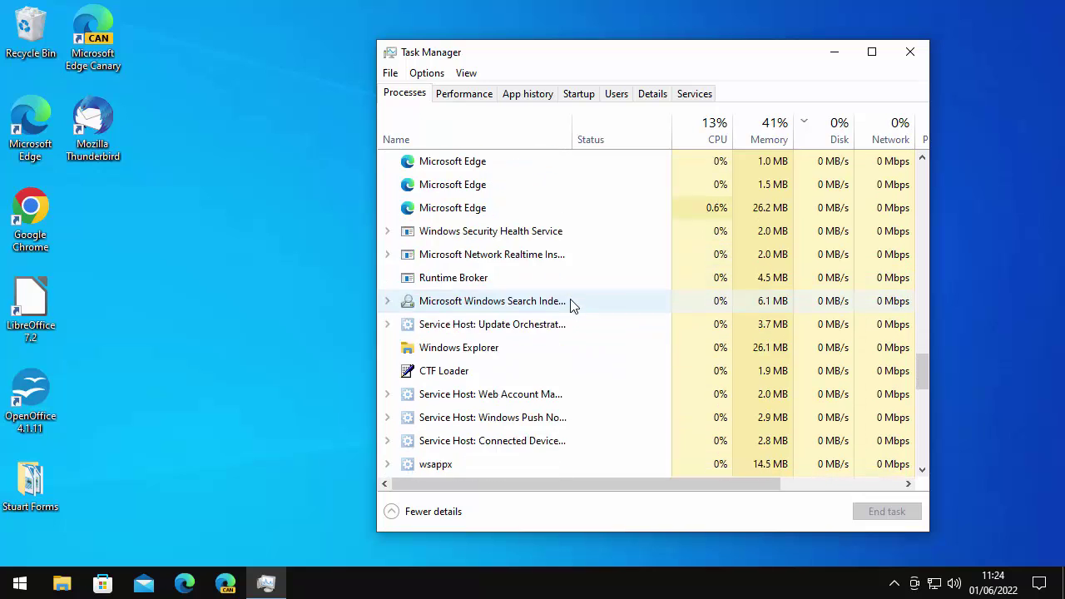
{"action": "scroll", "coordinate": [571, 306], "scroll_direction": "down", "scroll_amount": 6}
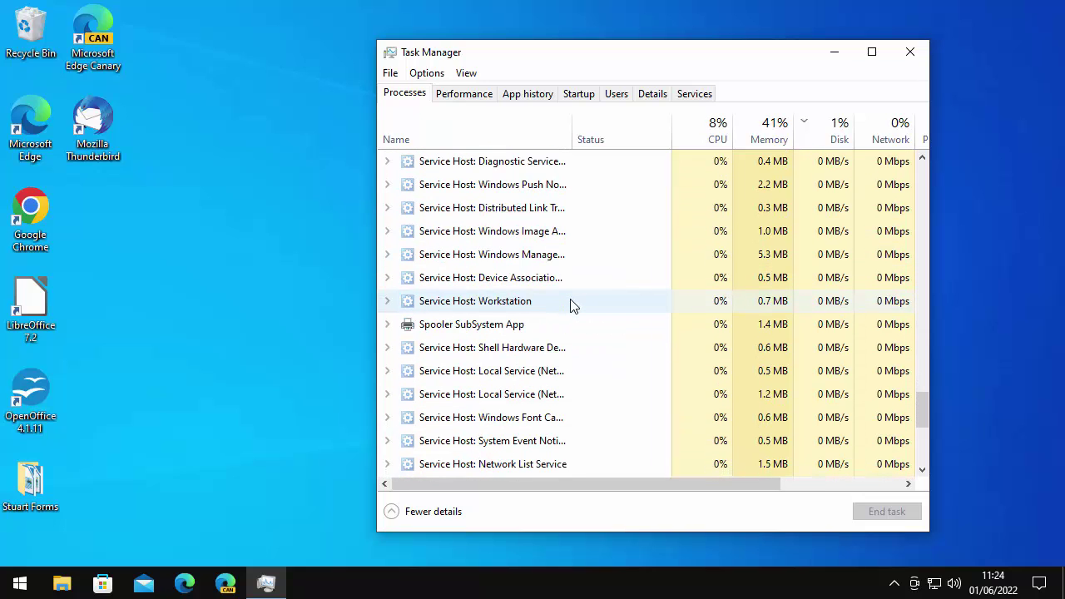
{"action": "scroll", "coordinate": [572, 307], "scroll_direction": "down", "scroll_amount": 3}
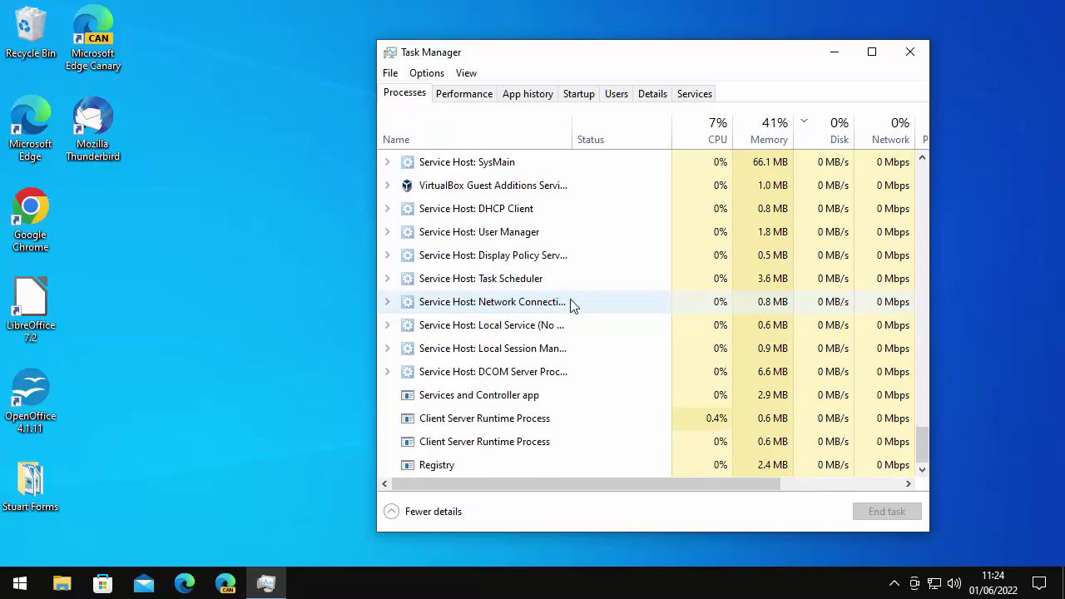
{"action": "scroll", "coordinate": [572, 306], "scroll_direction": "up", "scroll_amount": 6}
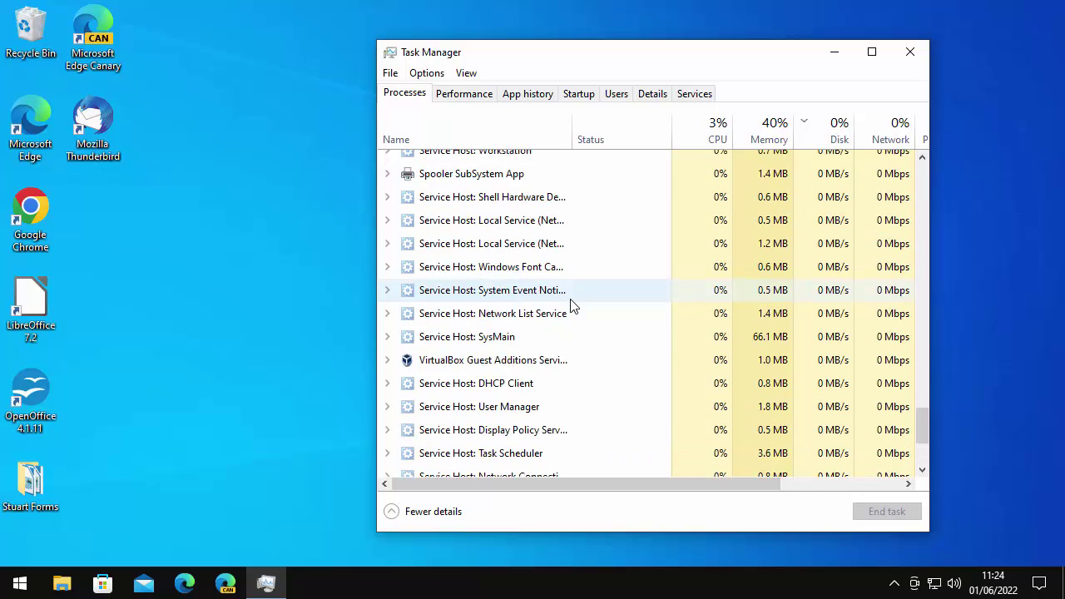
{"action": "scroll", "coordinate": [573, 306], "scroll_direction": "up", "scroll_amount": 9}
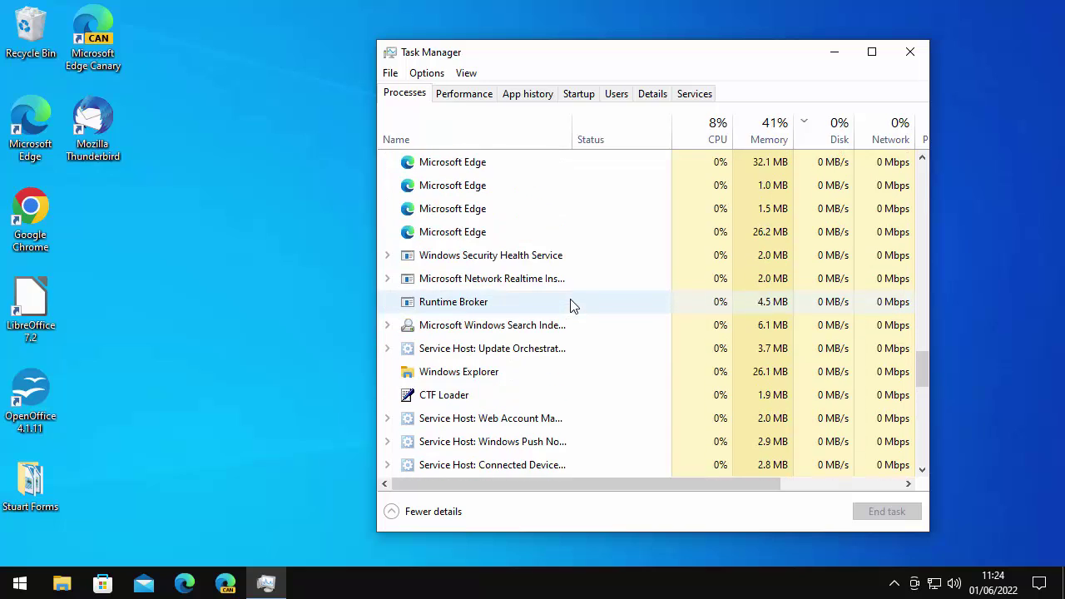
{"action": "scroll", "coordinate": [571, 304], "scroll_direction": "up", "scroll_amount": 6}
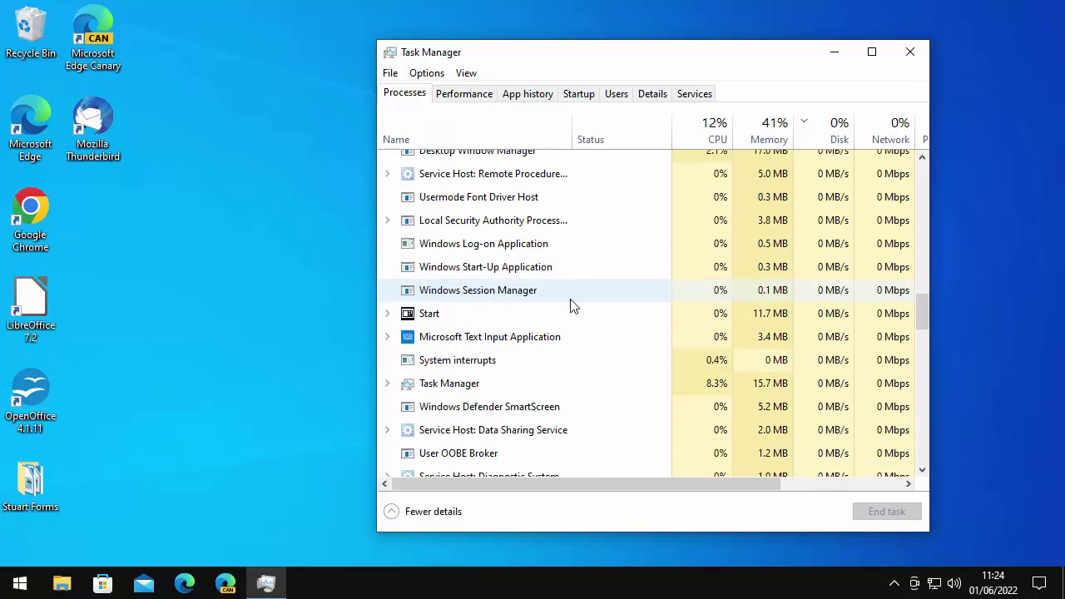
{"action": "scroll", "coordinate": [571, 306], "scroll_direction": "up", "scroll_amount": 7}
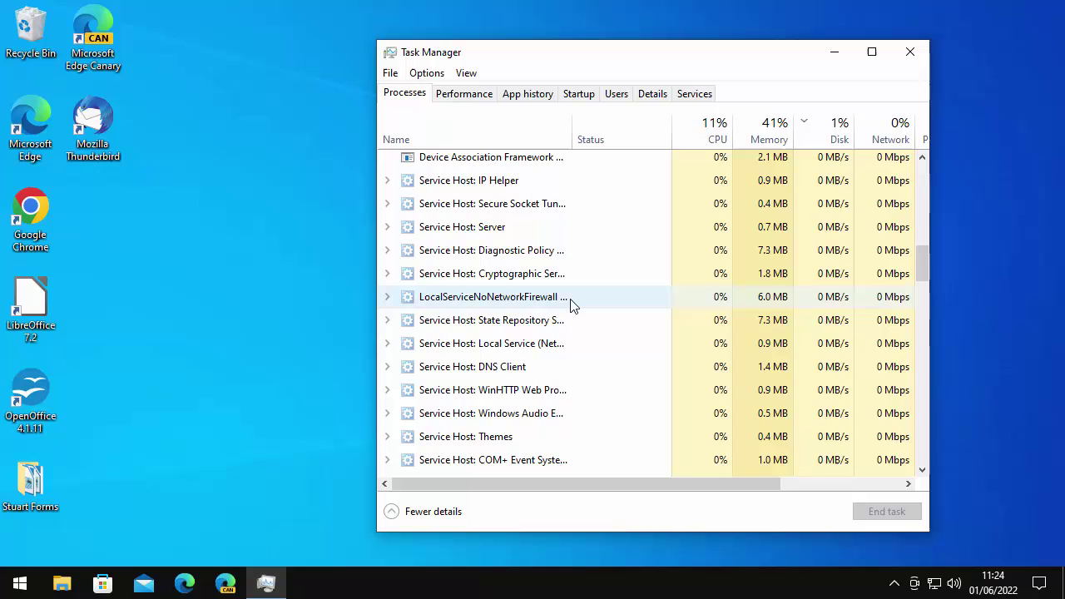
{"action": "scroll", "coordinate": [571, 306], "scroll_direction": "up", "scroll_amount": 7}
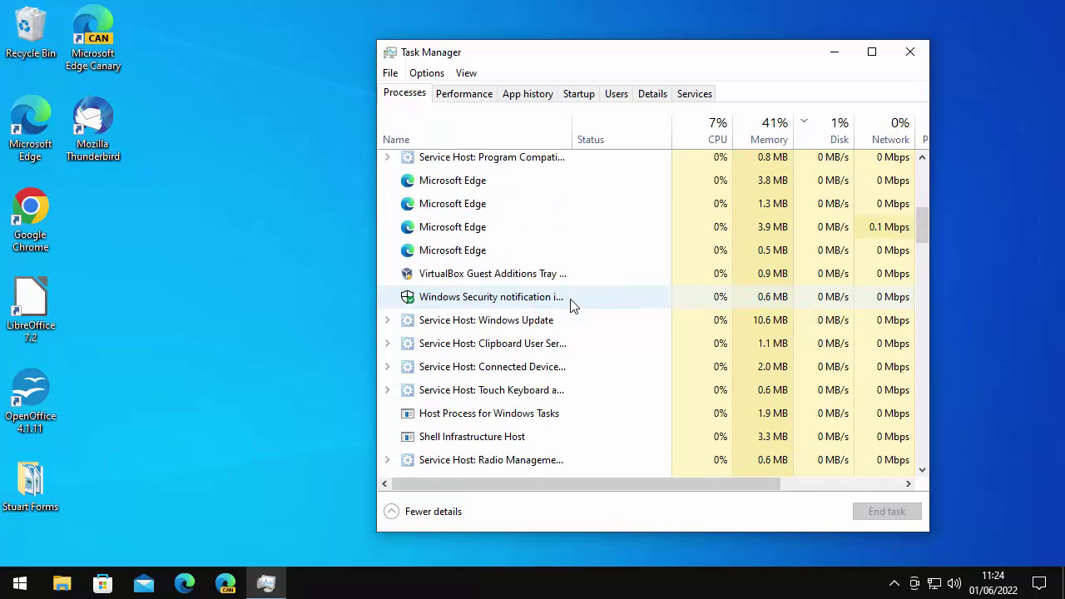
{"action": "scroll", "coordinate": [571, 307], "scroll_direction": "up", "scroll_amount": 2}
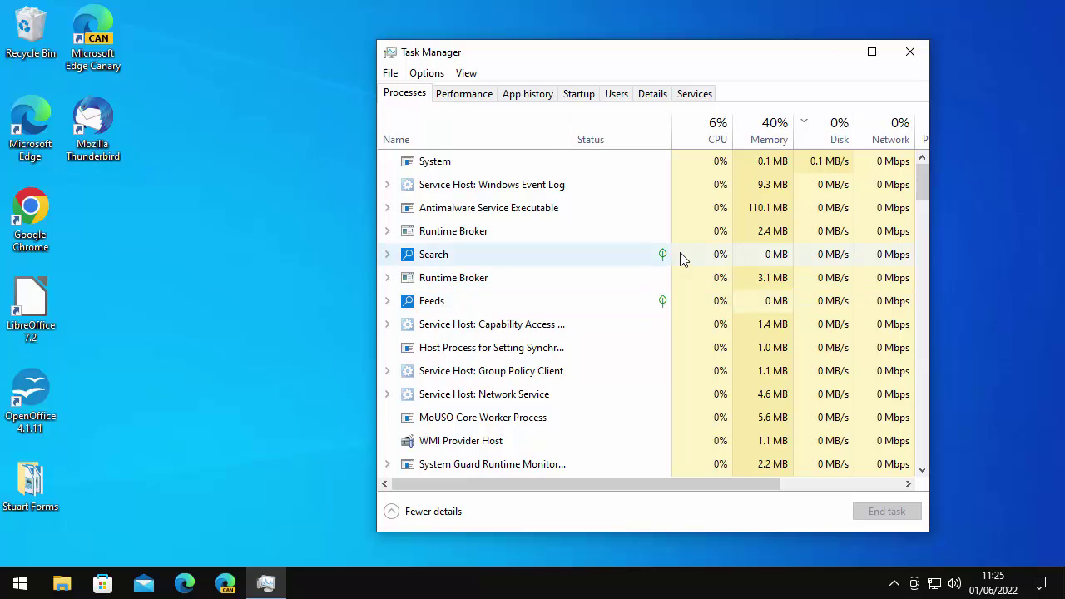
Step: Close Task Manager and search the Start menu for 'background apps'
{"action": "left_click", "coordinate": [910, 53]}
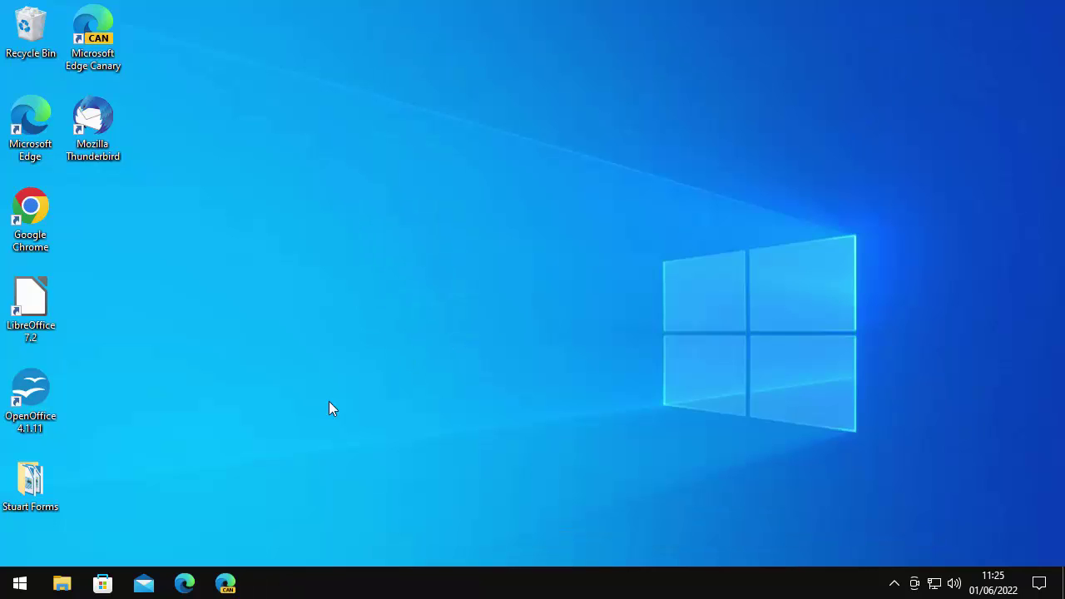
{"action": "left_click", "coordinate": [14, 586]}
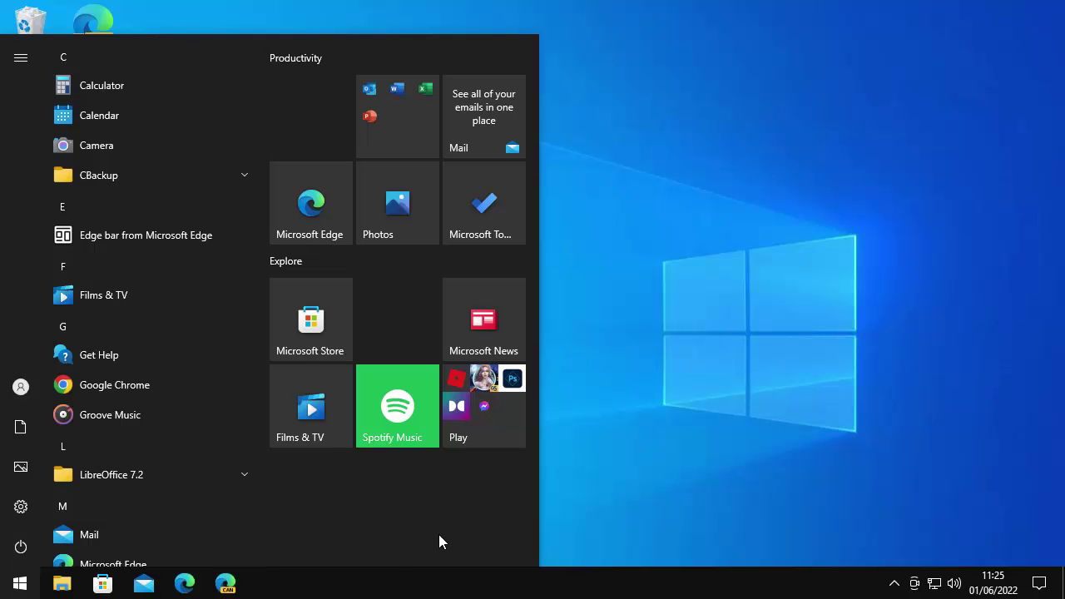
{"action": "type", "text": "backgrou"}
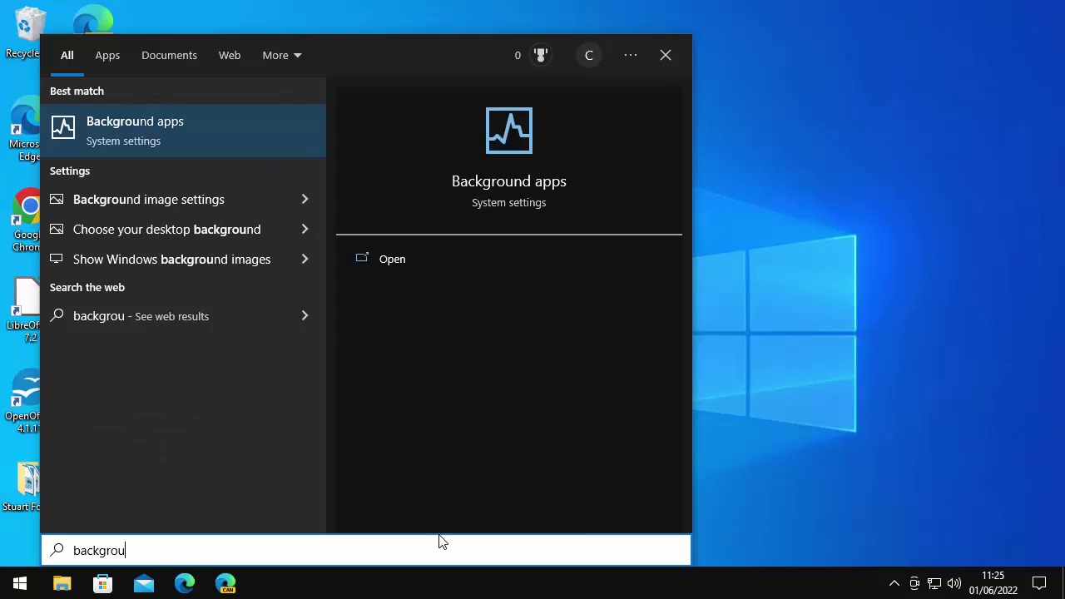
{"action": "type", "text": "nd apps"}
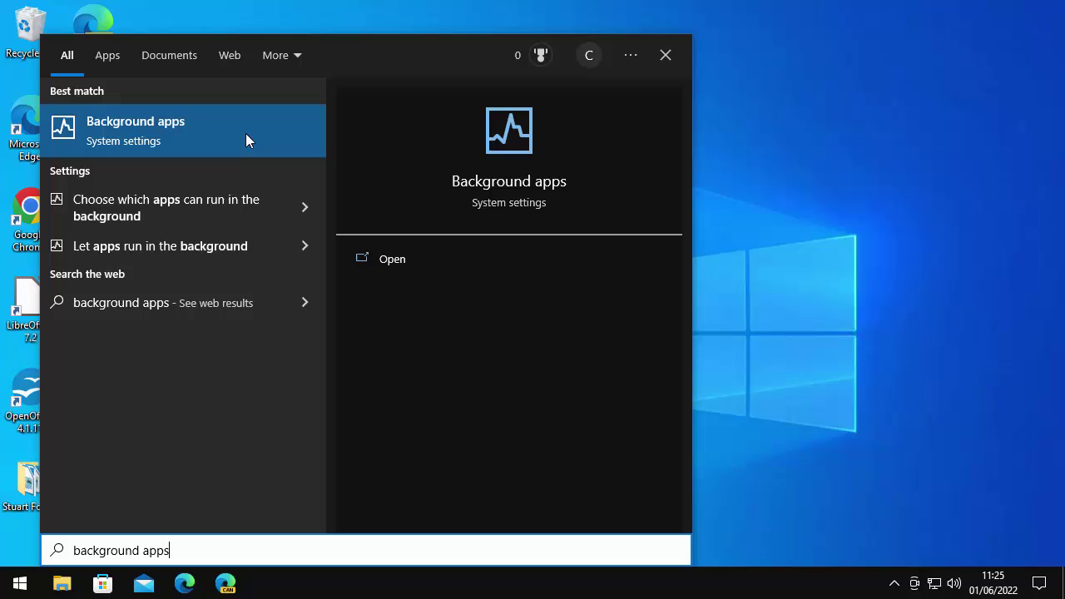
Step: Open the Background apps settings page and look through its app list
{"action": "left_click", "coordinate": [144, 140]}
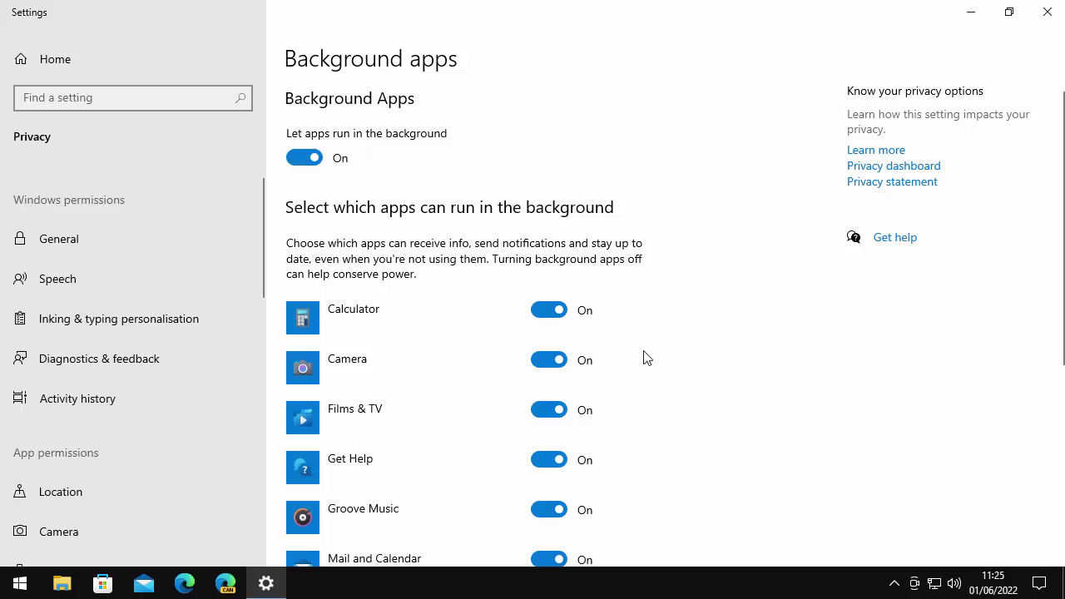
{"action": "scroll", "coordinate": [644, 357], "scroll_direction": "down", "scroll_amount": 3}
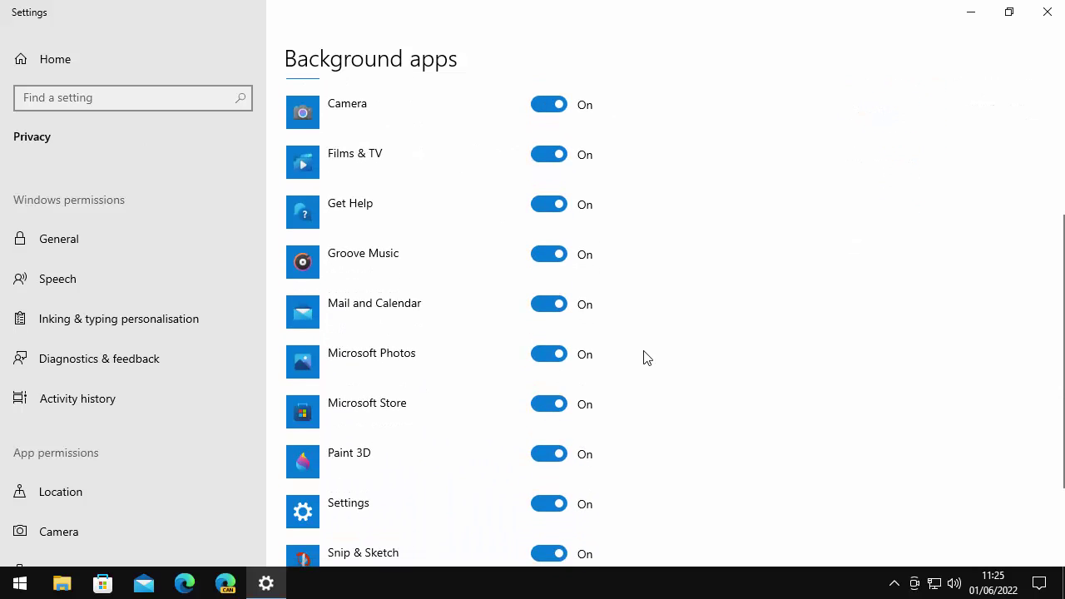
{"action": "scroll", "coordinate": [645, 357], "scroll_direction": "down", "scroll_amount": 2}
{"action": "scroll", "coordinate": [647, 357], "scroll_direction": "up", "scroll_amount": 5}
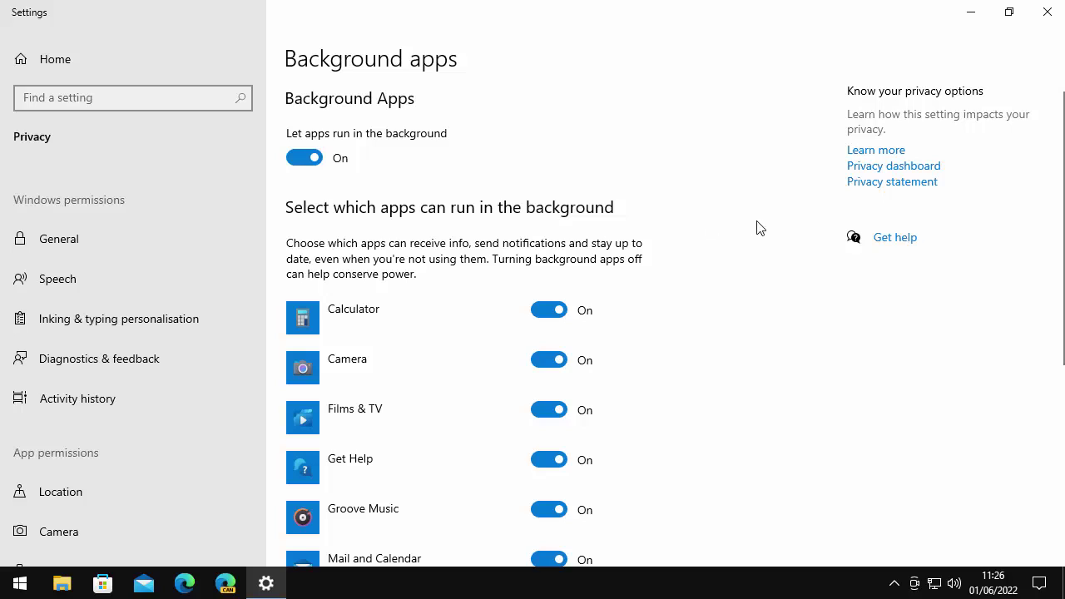
Step: Turn 'Let apps run in the background' Off, review the list, then turn it back On
{"action": "left_click", "coordinate": [301, 158]}
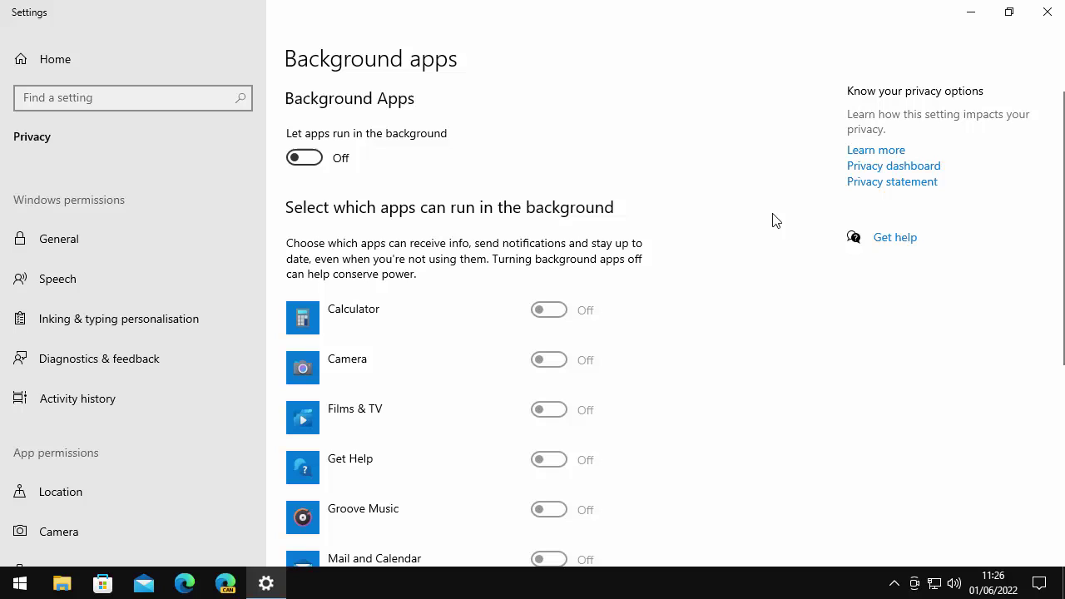
{"action": "scroll", "coordinate": [774, 219], "scroll_direction": "down", "scroll_amount": 5}
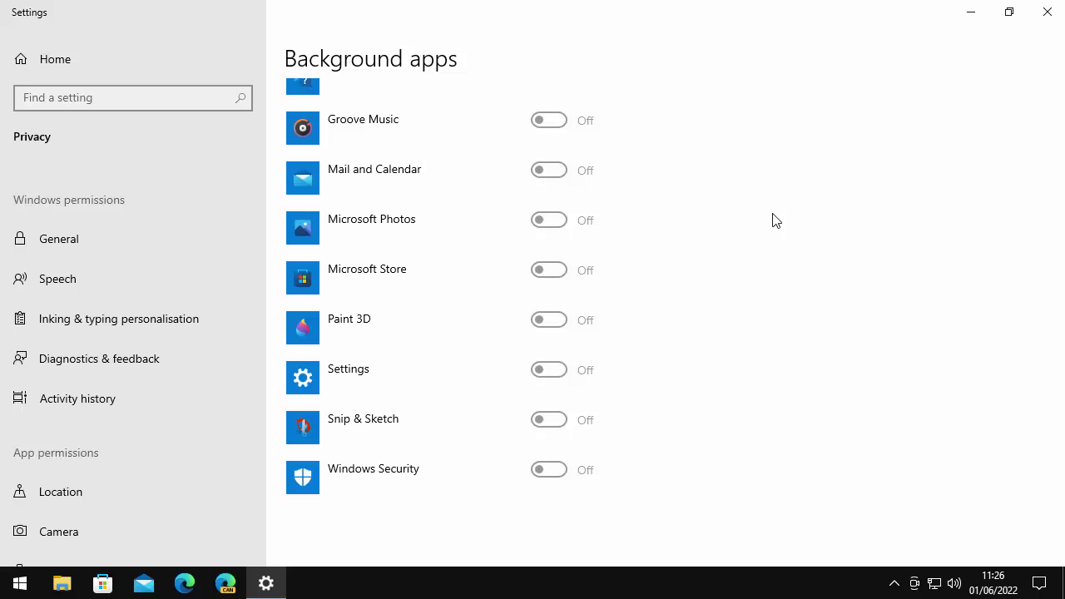
{"action": "scroll", "coordinate": [772, 220], "scroll_direction": "up", "scroll_amount": 5}
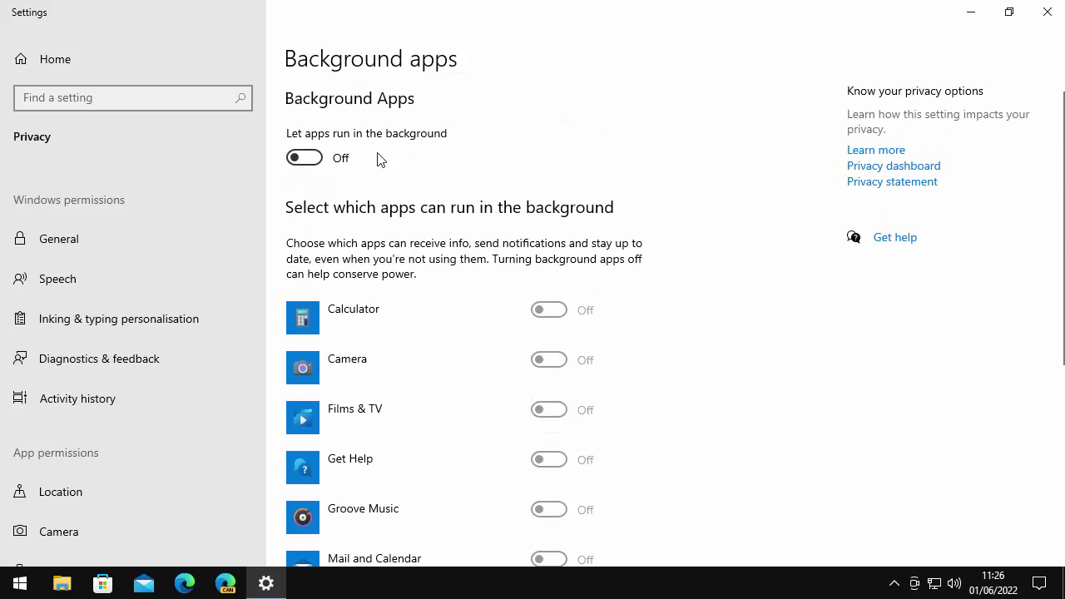
{"action": "left_click", "coordinate": [316, 160]}
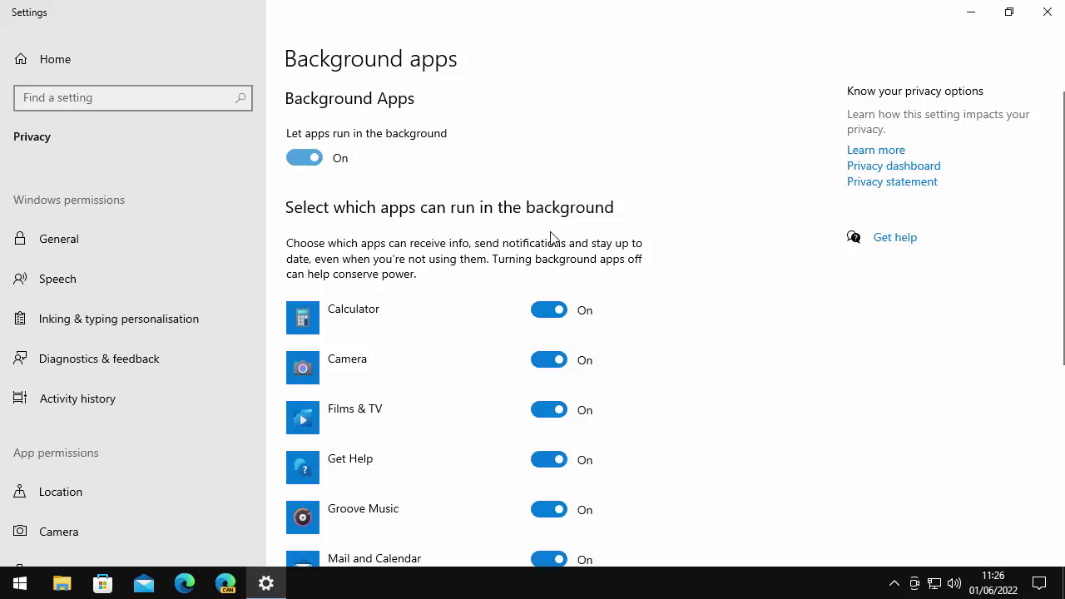
{"action": "scroll", "coordinate": [984, 453], "scroll_direction": "down", "scroll_amount": 2}
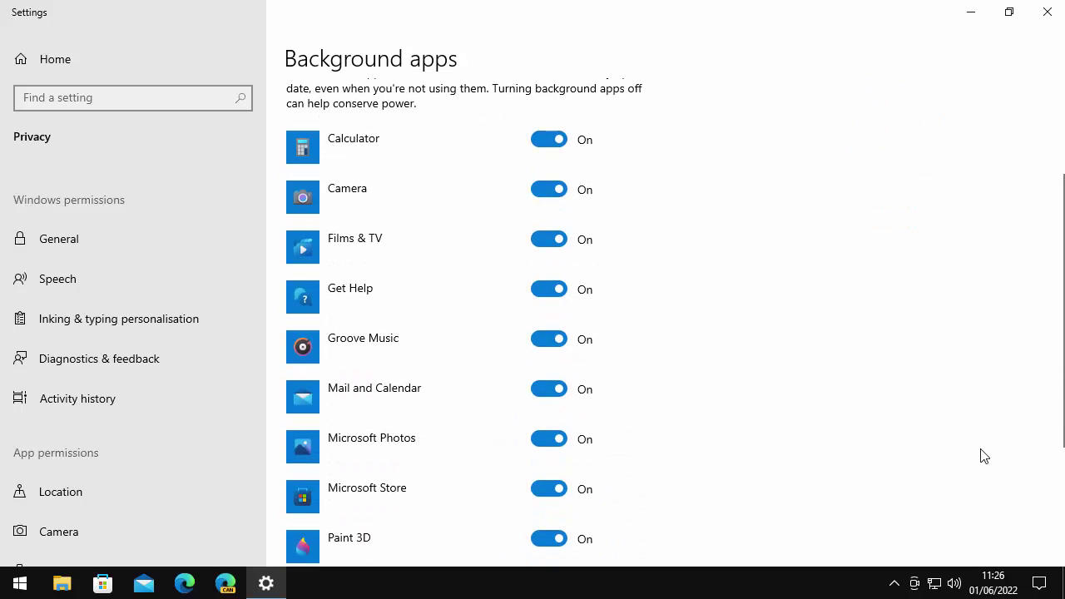
{"action": "scroll", "coordinate": [984, 454], "scroll_direction": "down", "scroll_amount": 3}
{"action": "scroll", "coordinate": [982, 454], "scroll_direction": "up", "scroll_amount": 1}
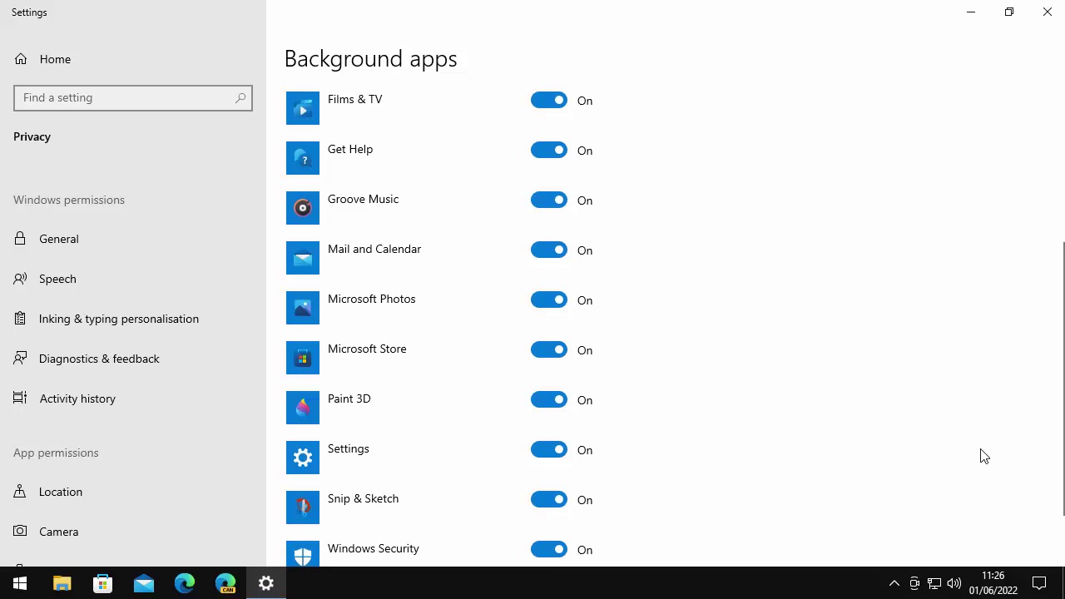
Step: Turn Off Mail and Calendar, Microsoft Photos, Microsoft Store, Paint 3D and Settings, leaving Windows Security On
{"action": "left_click", "coordinate": [539, 259]}
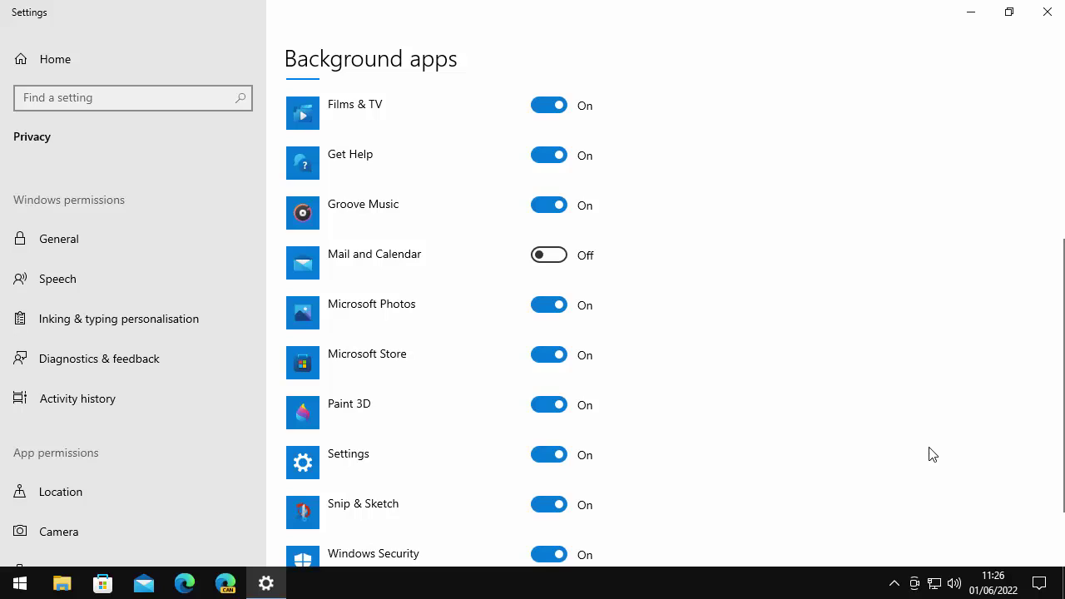
{"action": "left_click", "coordinate": [549, 306]}
{"action": "left_click", "coordinate": [547, 356]}
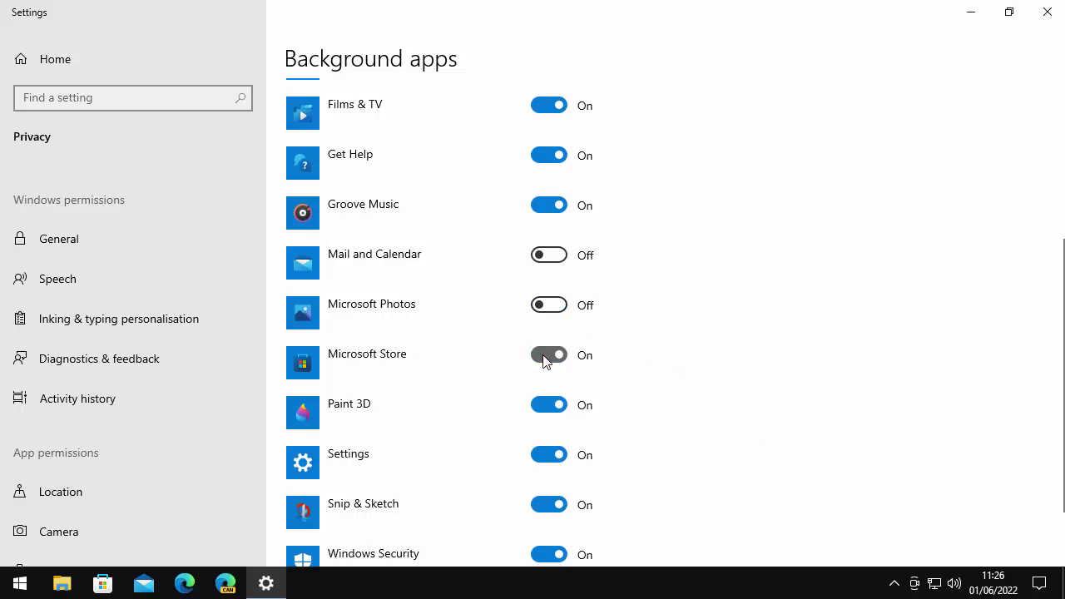
{"action": "left_click", "coordinate": [547, 406]}
{"action": "left_click", "coordinate": [549, 455]}
{"action": "scroll", "coordinate": [673, 542], "scroll_direction": "down", "scroll_amount": 2}
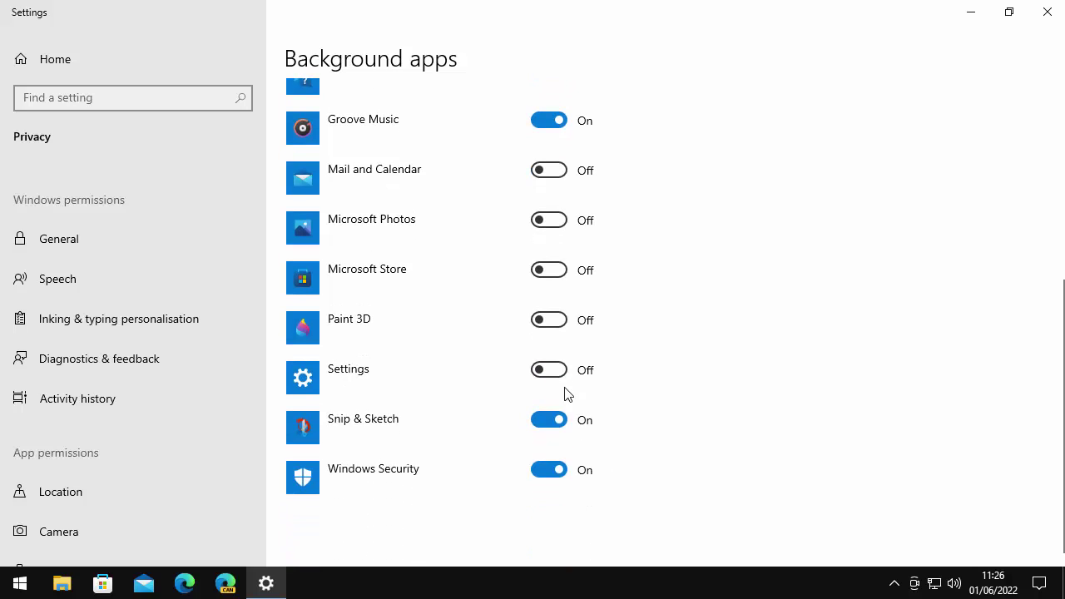
{"action": "left_click", "coordinate": [548, 419]}
{"action": "left_click", "coordinate": [555, 470]}
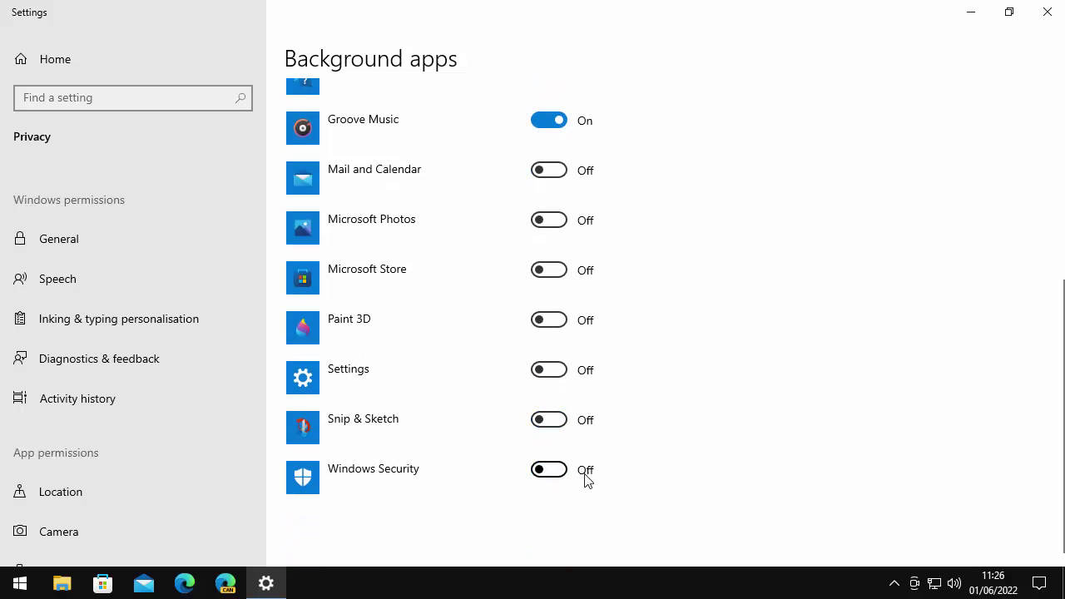
{"action": "left_click", "coordinate": [549, 471]}
Step: Turn Mail and Calendar, Photos, Store, Paint 3D, Settings and Snip & Sketch back On
{"action": "scroll", "coordinate": [566, 470], "scroll_direction": "up", "scroll_amount": 4}
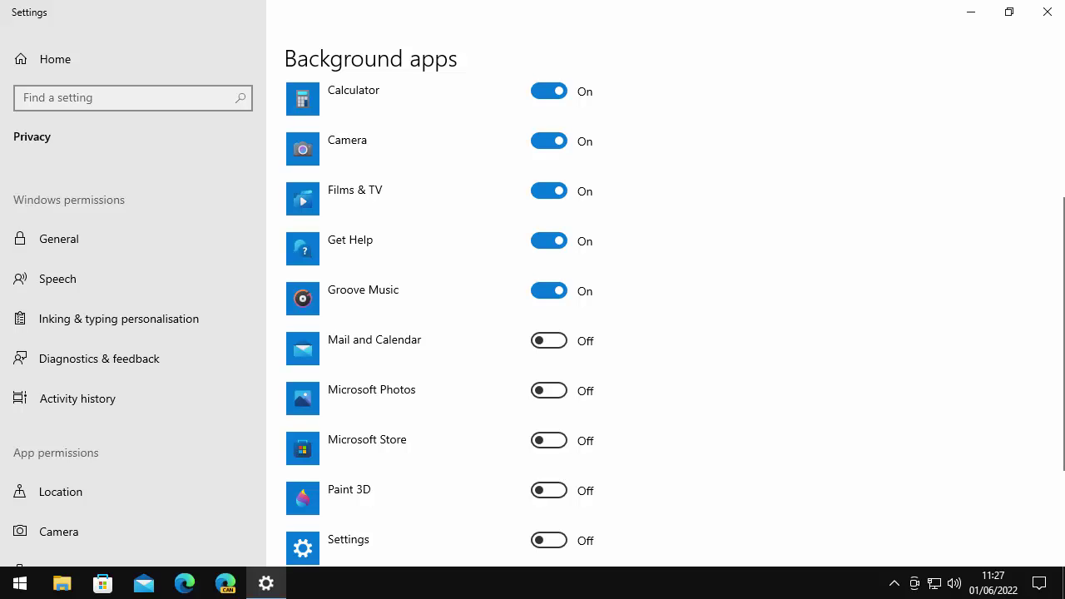
{"action": "scroll", "coordinate": [973, 431], "scroll_direction": "up", "scroll_amount": 3}
{"action": "scroll", "coordinate": [743, 460], "scroll_direction": "down", "scroll_amount": 5}
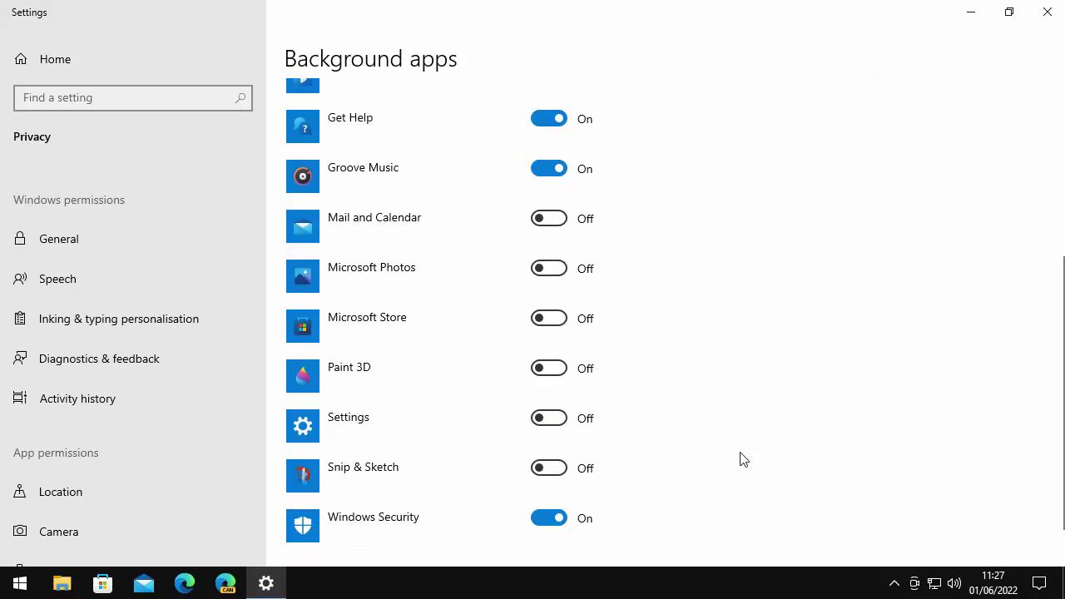
{"action": "left_click", "coordinate": [549, 218]}
{"action": "left_click", "coordinate": [550, 268]}
{"action": "left_click", "coordinate": [551, 320]}
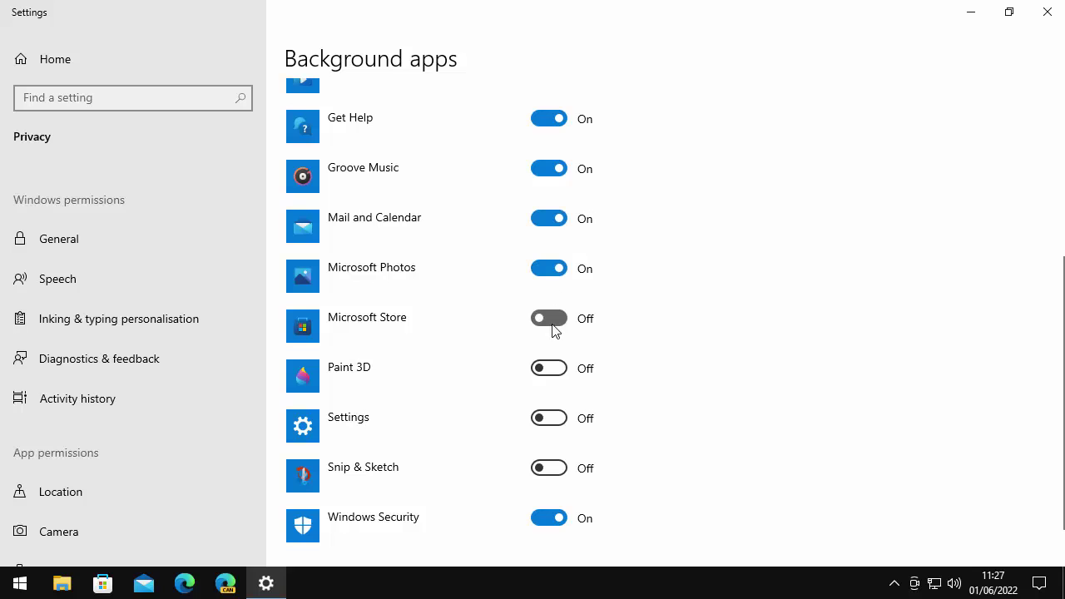
{"action": "left_click", "coordinate": [552, 369]}
{"action": "left_click", "coordinate": [558, 421]}
{"action": "left_click", "coordinate": [561, 471]}
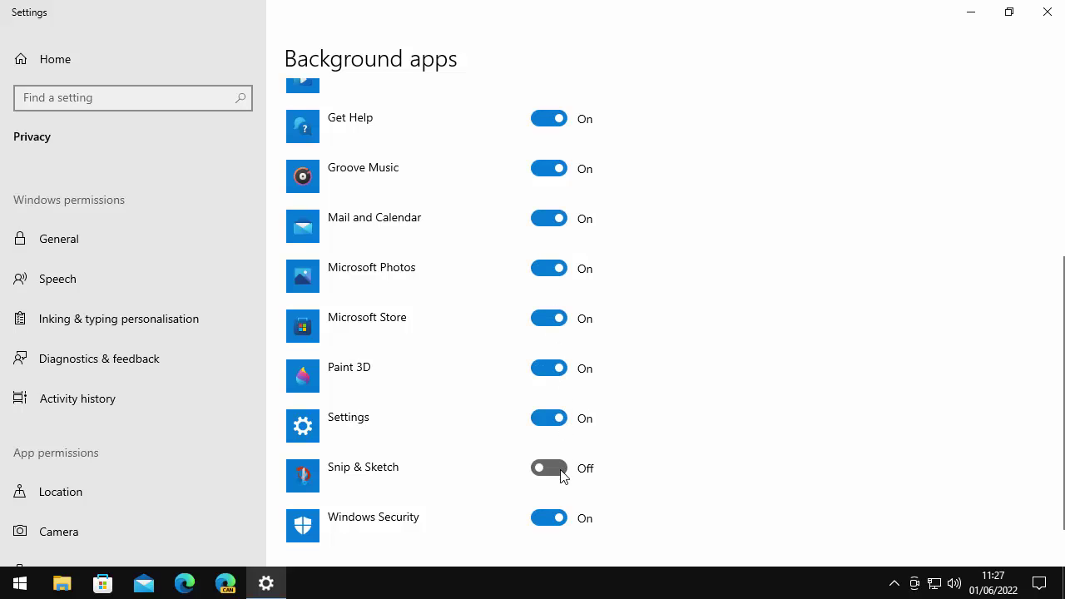
{"action": "scroll", "coordinate": [632, 521], "scroll_direction": "up", "scroll_amount": 5}
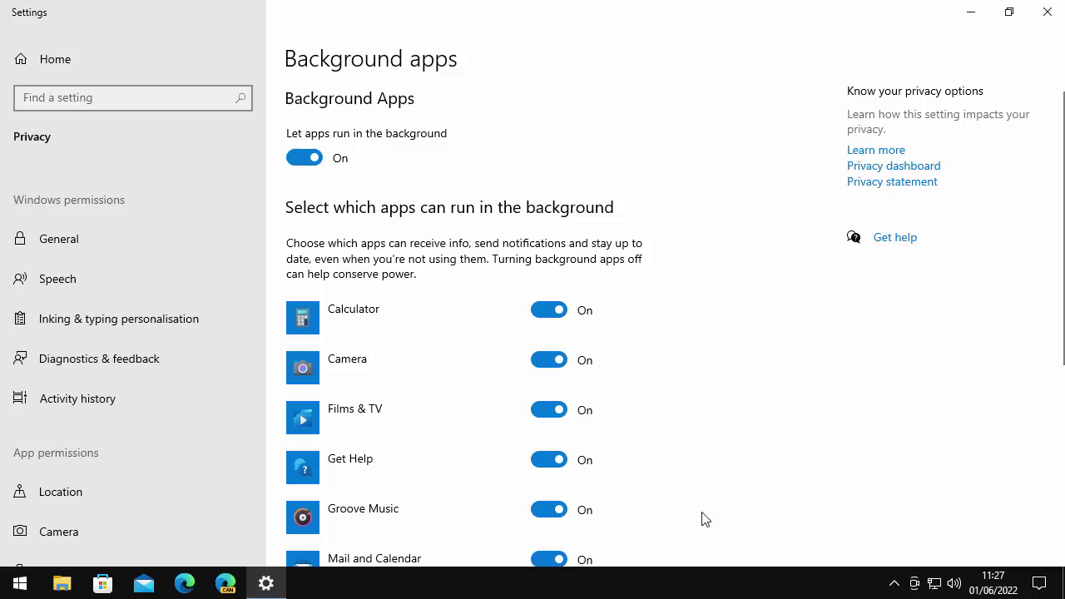
Step: Switch Off the Calculator, Camera, Films & TV and Get Help background toggles
{"action": "left_click", "coordinate": [536, 318]}
{"action": "left_click", "coordinate": [547, 366]}
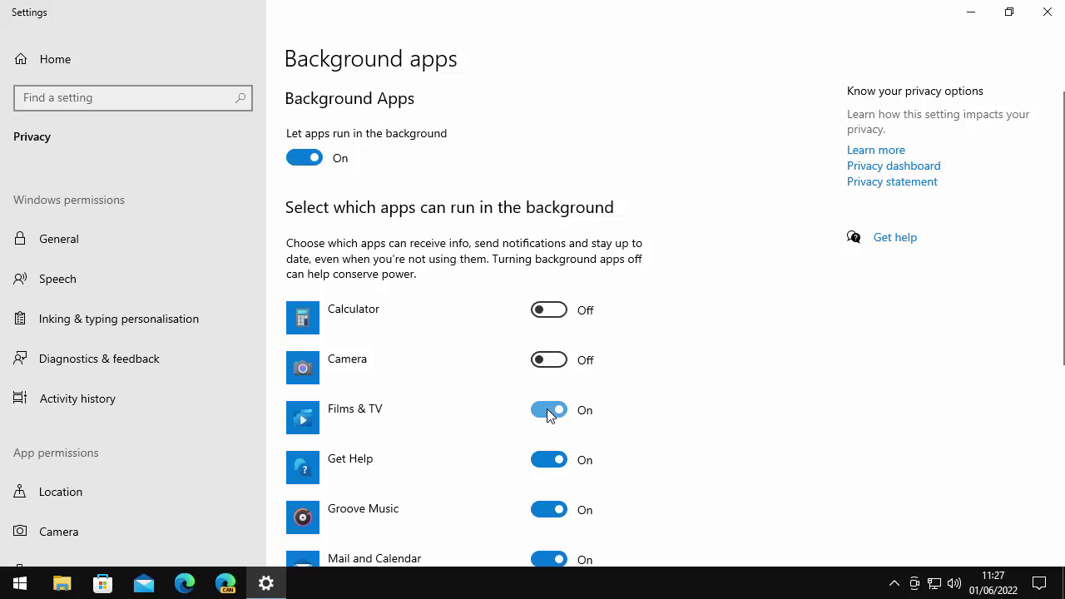
{"action": "left_click", "coordinate": [548, 411]}
{"action": "left_click", "coordinate": [542, 464]}
{"action": "scroll", "coordinate": [731, 466], "scroll_direction": "down", "scroll_amount": 2}
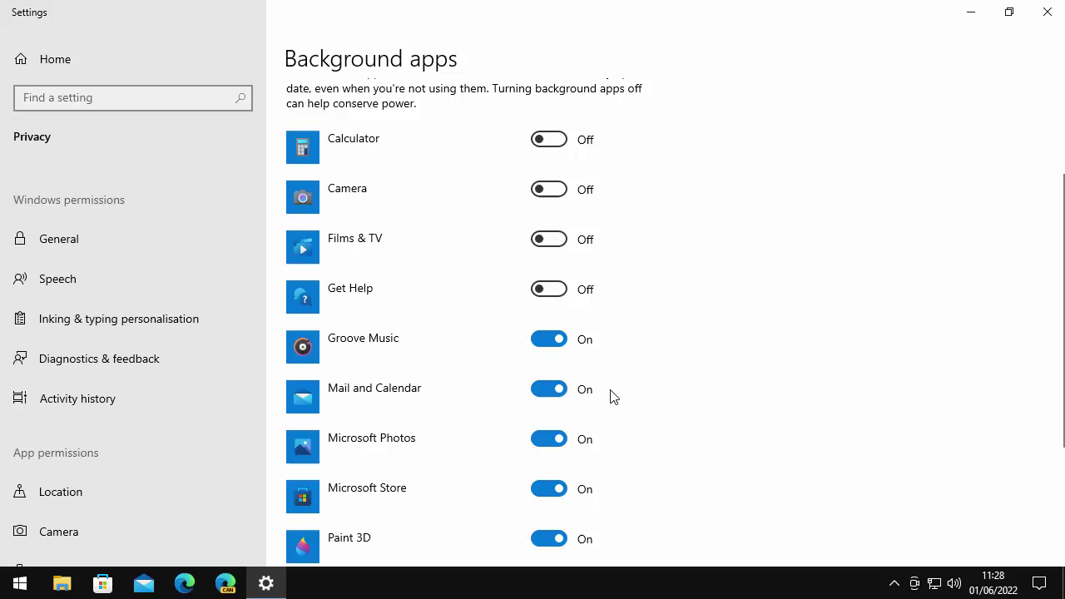
Step: Switch Off Microsoft Photos, Microsoft Store, Paint 3D, Settings and Snip & Sketch toggles
{"action": "left_click", "coordinate": [539, 439]}
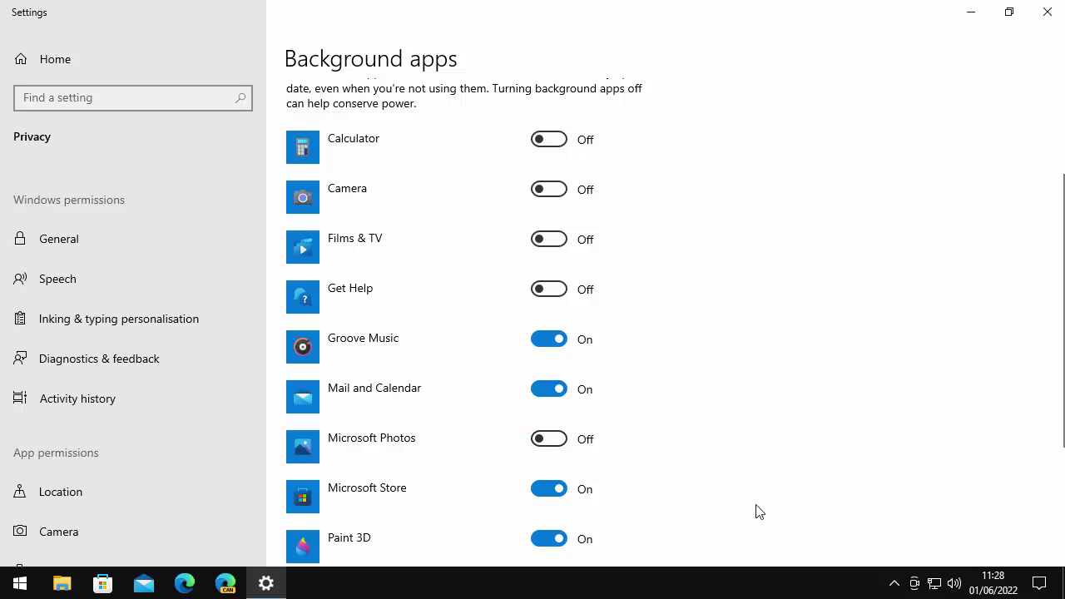
{"action": "scroll", "coordinate": [734, 487], "scroll_direction": "down", "scroll_amount": 3}
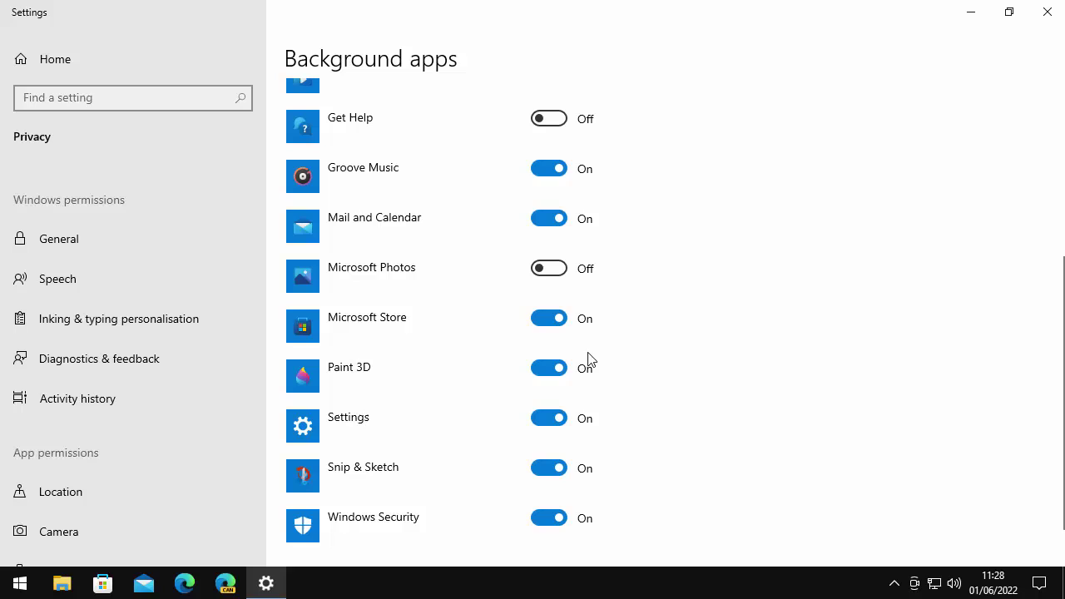
{"action": "left_click", "coordinate": [537, 316]}
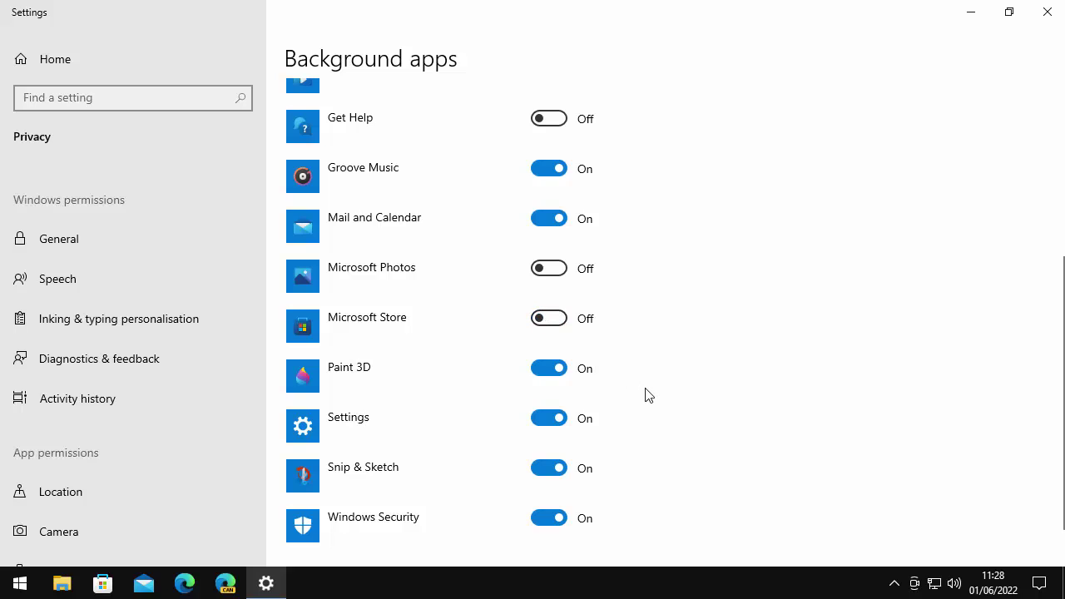
{"action": "left_click", "coordinate": [551, 369]}
{"action": "left_click", "coordinate": [547, 425]}
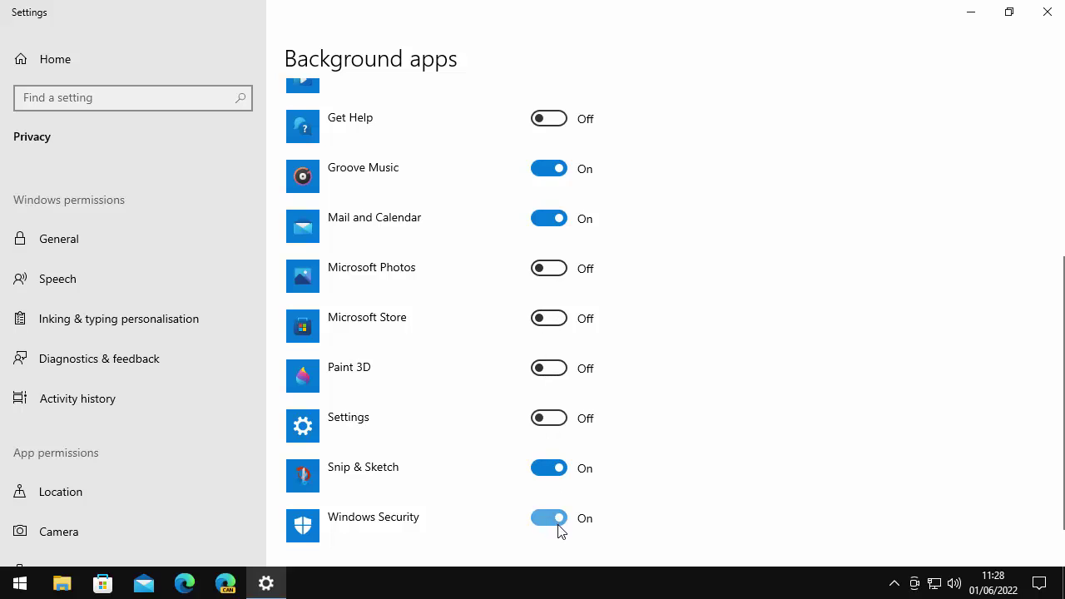
{"action": "left_click", "coordinate": [544, 480]}
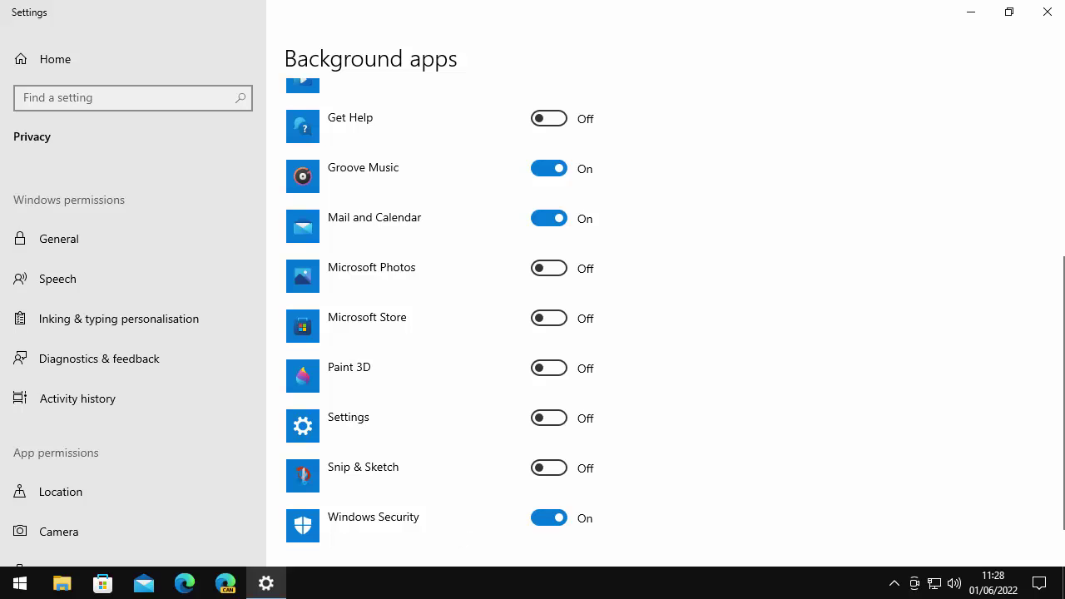
Step: Close Settings and relaunch Task Manager from the taskbar menu
{"action": "left_click", "coordinate": [1056, 11]}
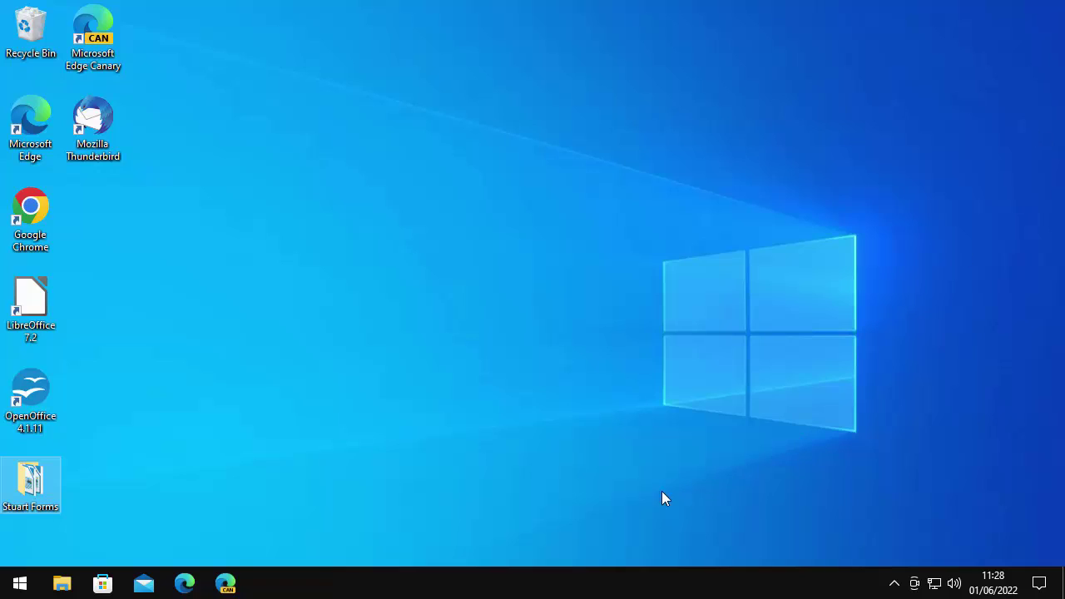
{"action": "right_click", "coordinate": [525, 586]}
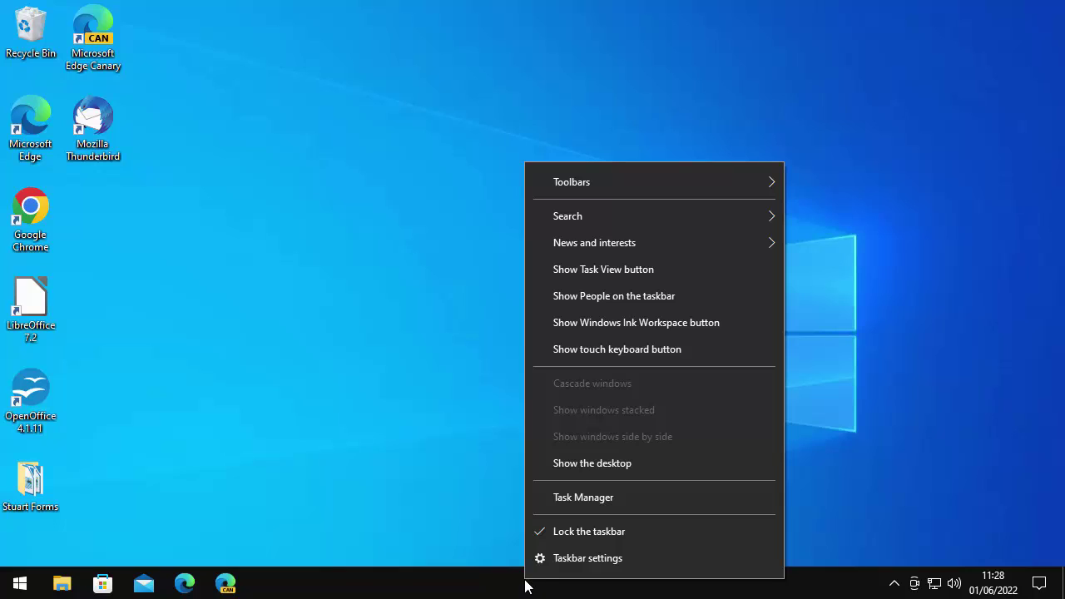
{"action": "left_click", "coordinate": [615, 497]}
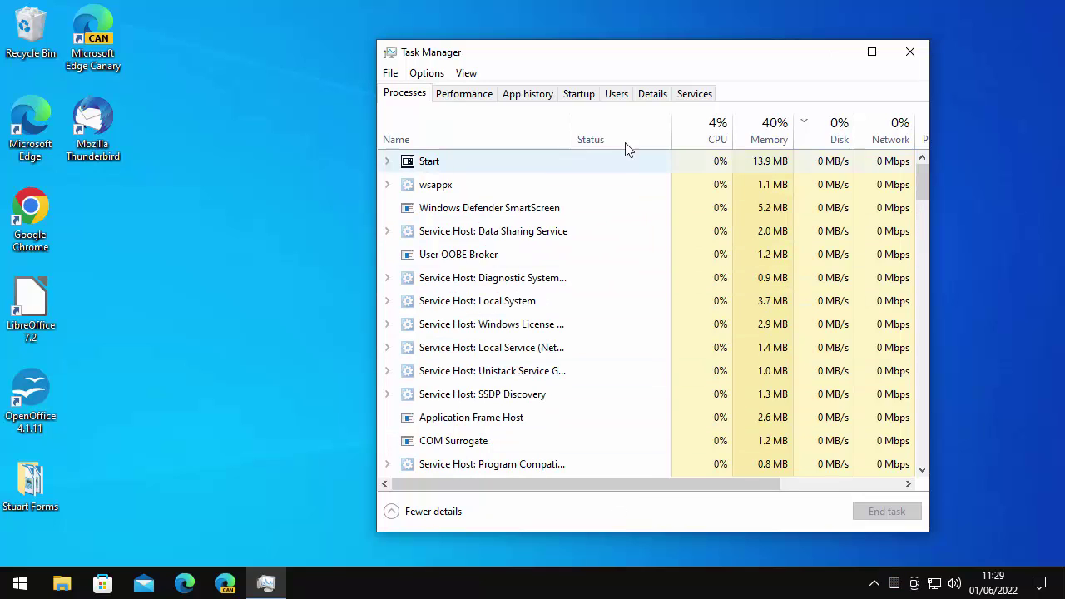
Step: On the Startup tab, disable Microsoft Edge and then enable it again
{"action": "left_click", "coordinate": [587, 97]}
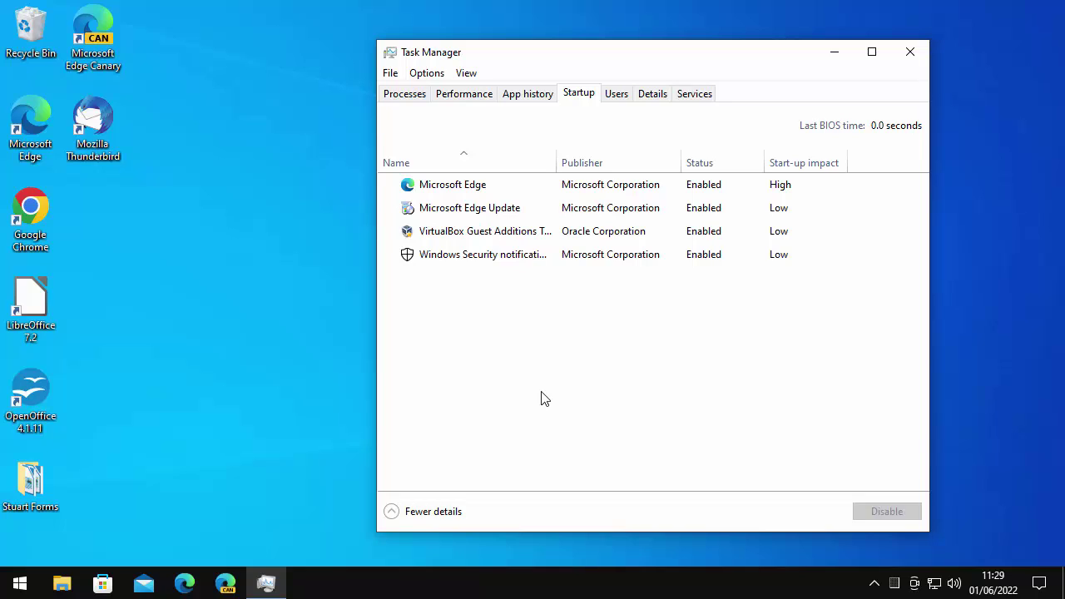
{"action": "left_click", "coordinate": [468, 191]}
{"action": "right_click", "coordinate": [497, 185]}
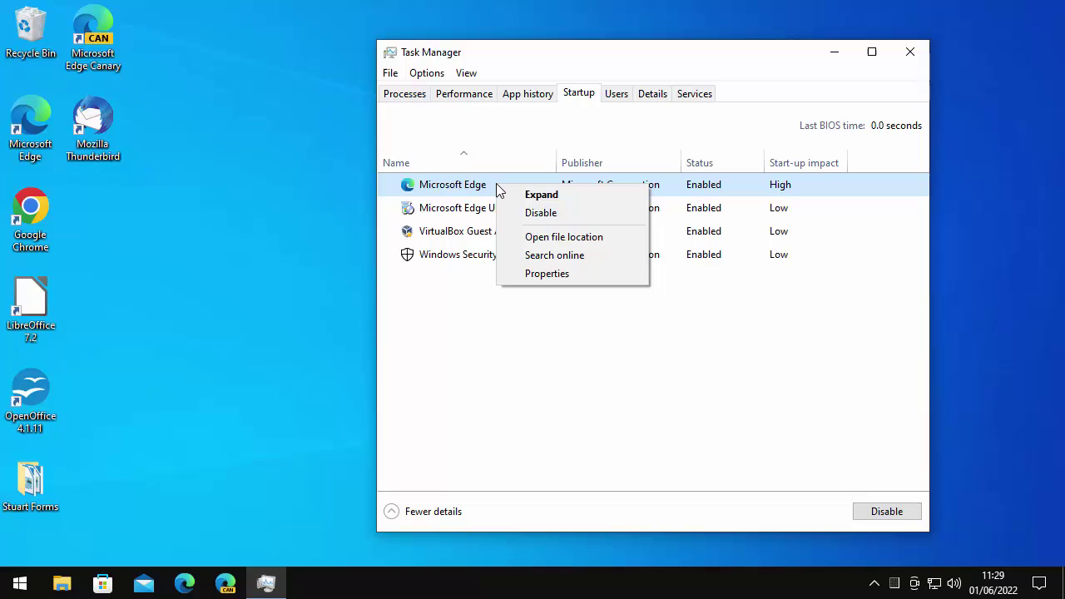
{"action": "left_click", "coordinate": [545, 218]}
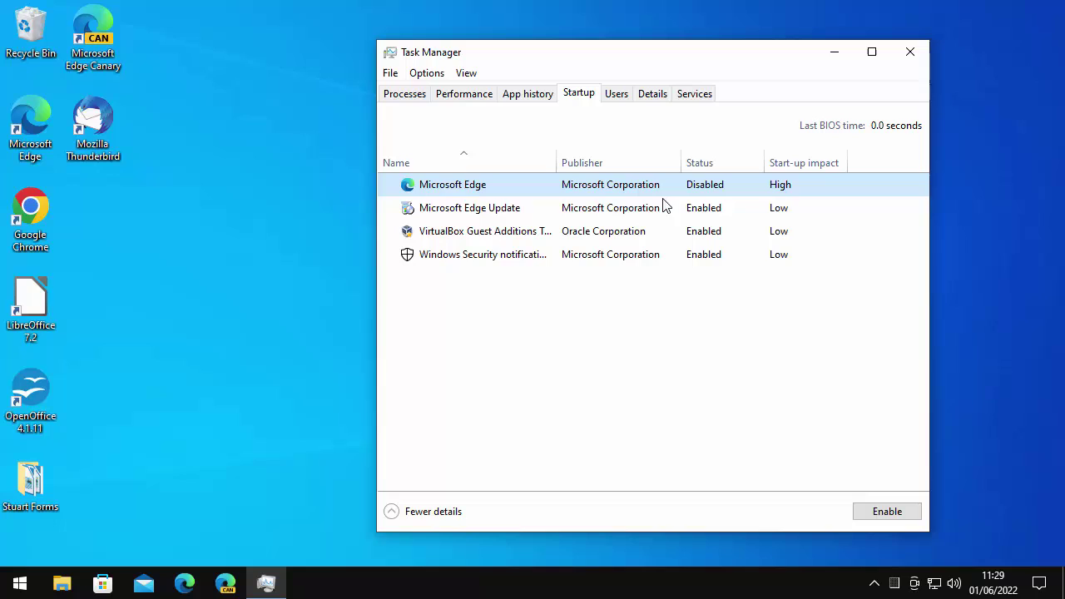
{"action": "right_click", "coordinate": [536, 189]}
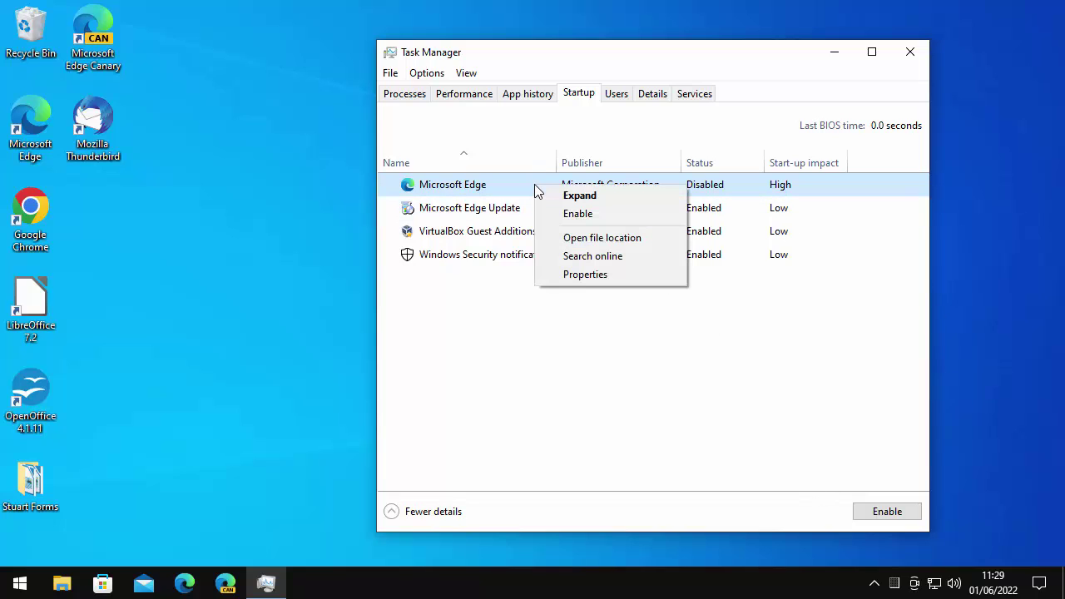
{"action": "left_click", "coordinate": [606, 218]}
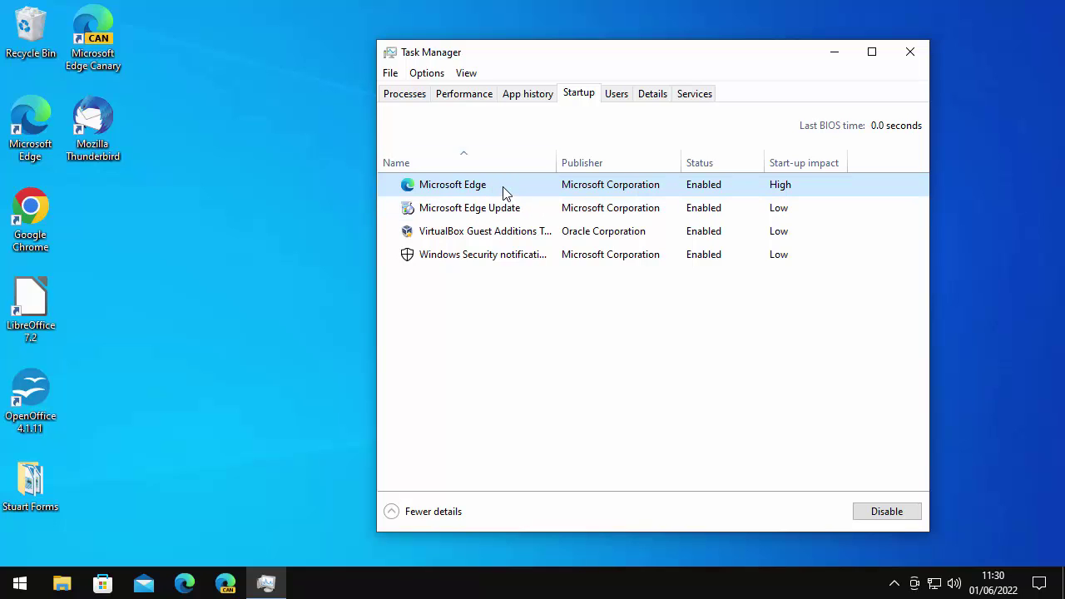
Step: Disable Microsoft Edge at startup and close Task Manager
{"action": "right_click", "coordinate": [505, 193]}
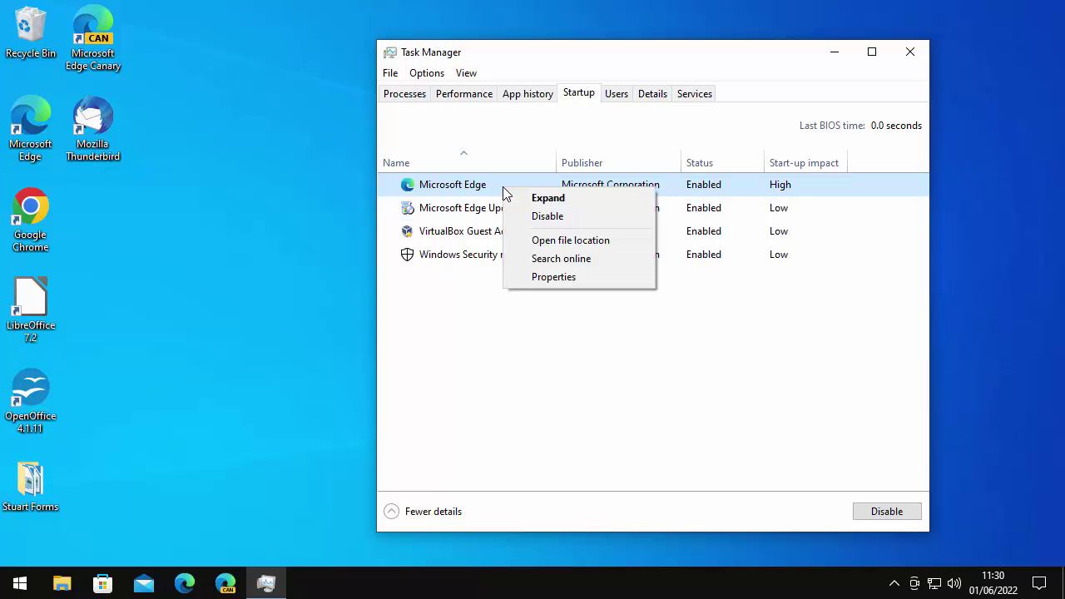
{"action": "left_click", "coordinate": [565, 218]}
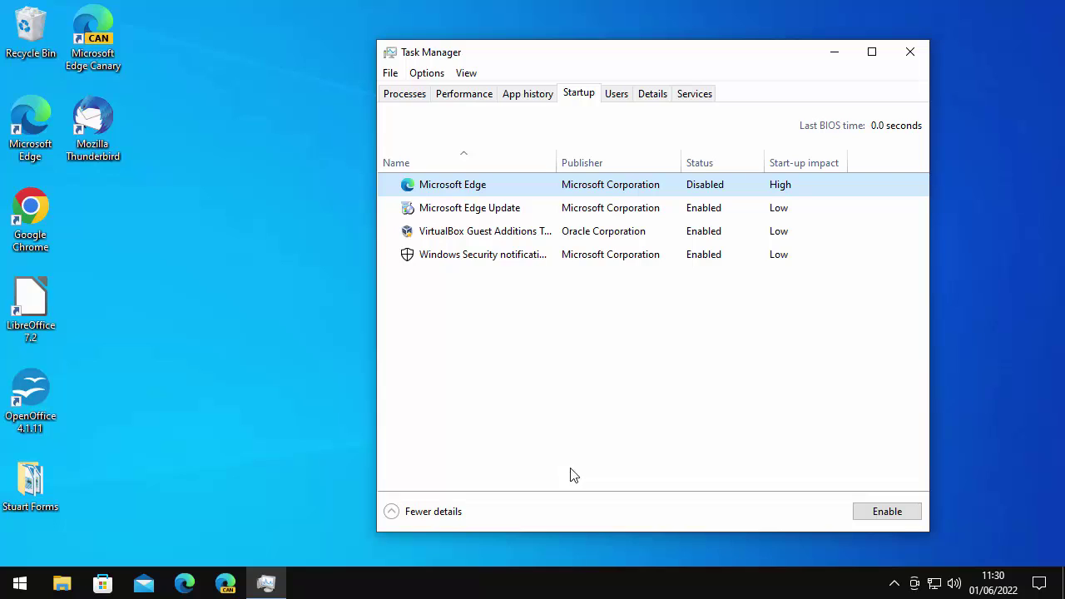
{"action": "left_click", "coordinate": [910, 51]}
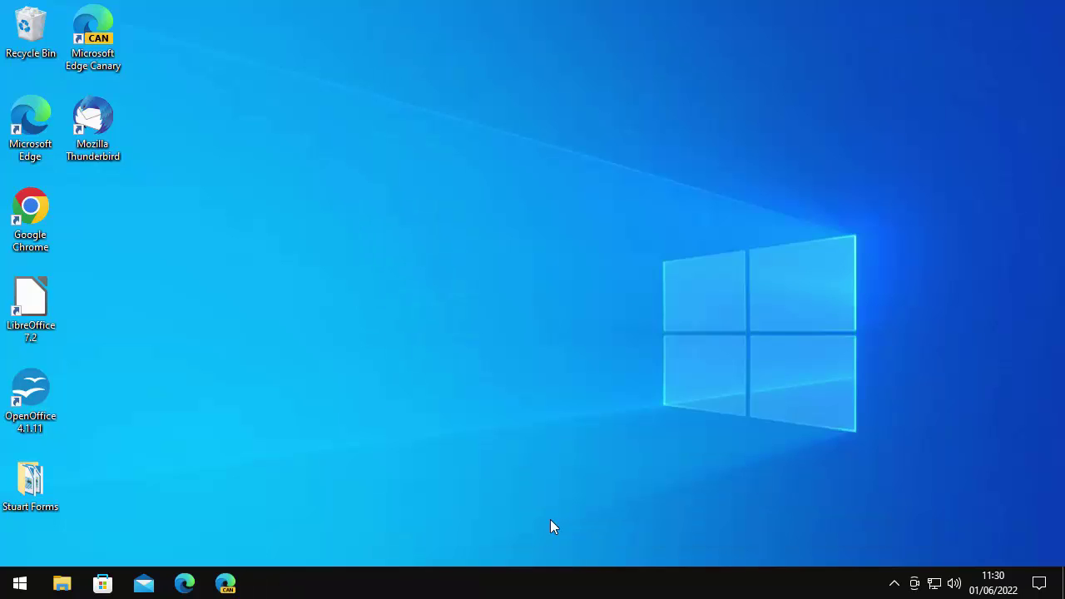
Step: Reopen Task Manager on the Startup tab and bring up actions for the disabled Microsoft Edge entry
{"action": "right_click", "coordinate": [540, 586]}
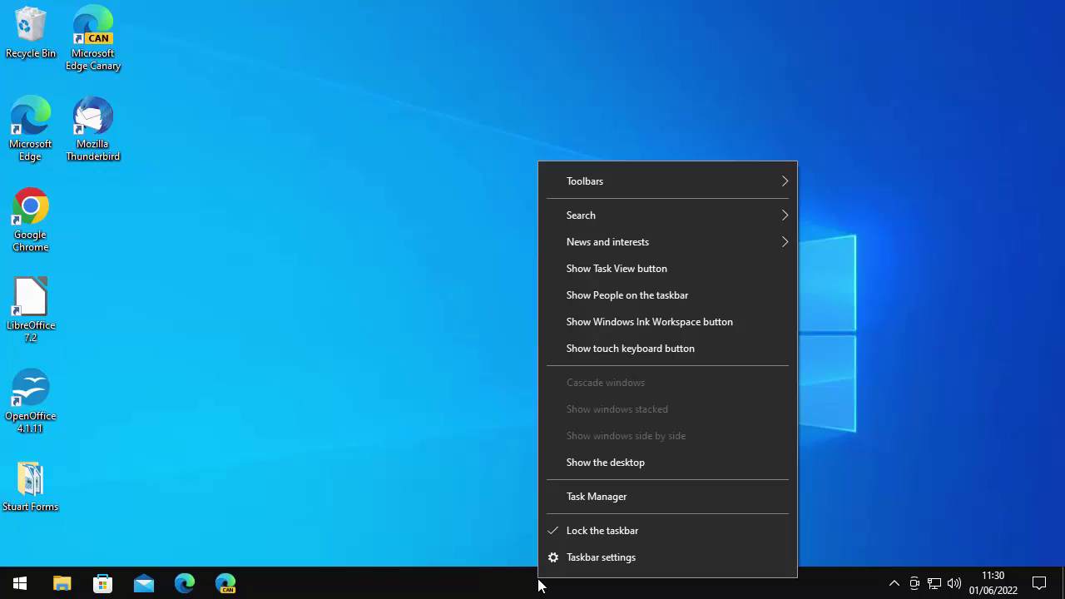
{"action": "left_click", "coordinate": [620, 497]}
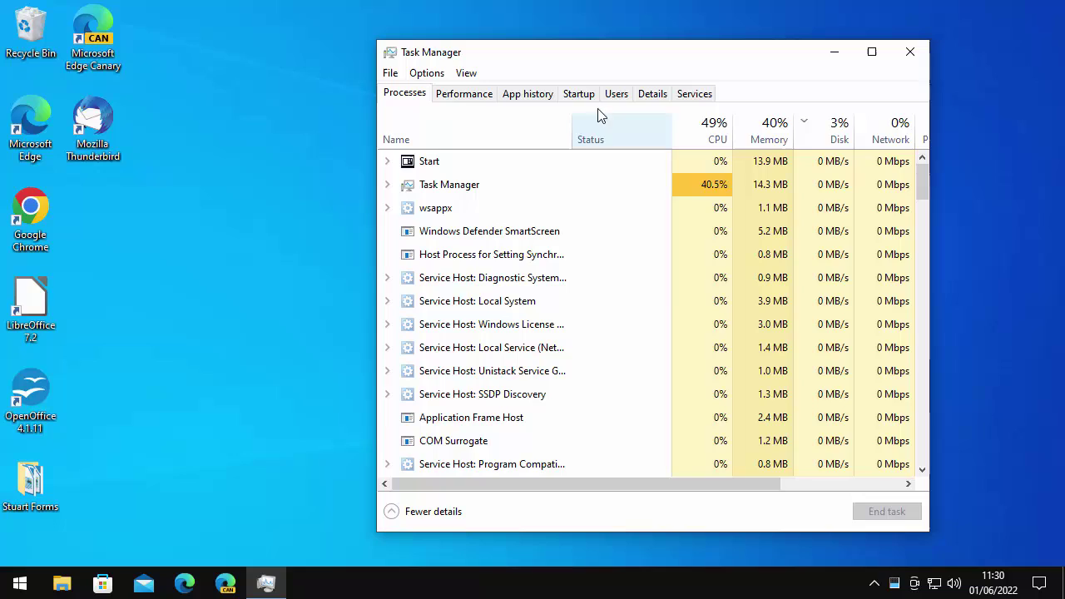
{"action": "left_click", "coordinate": [580, 94]}
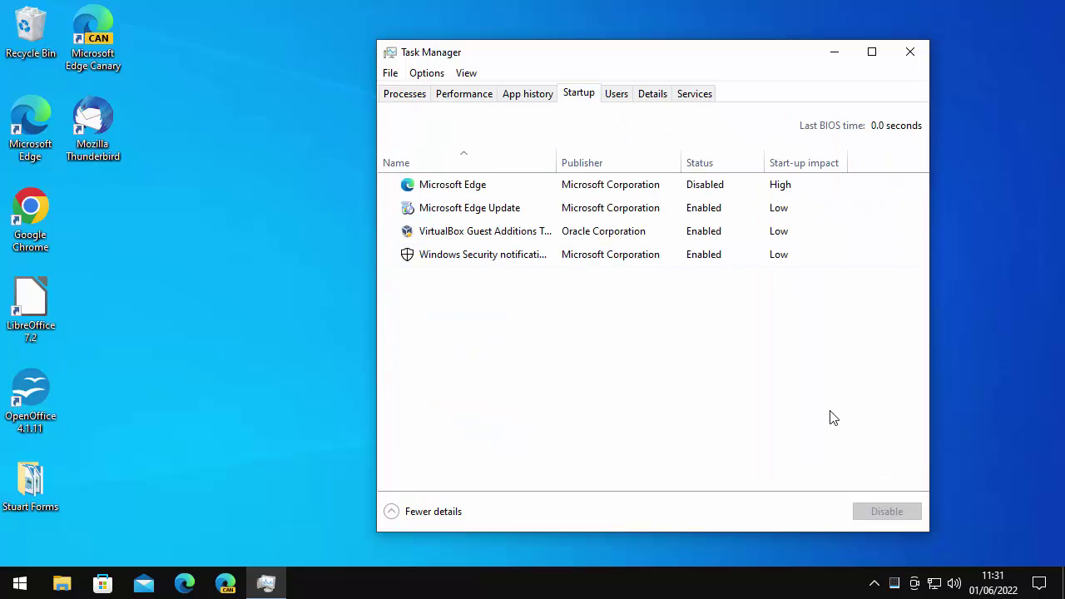
{"action": "left_click", "coordinate": [489, 190]}
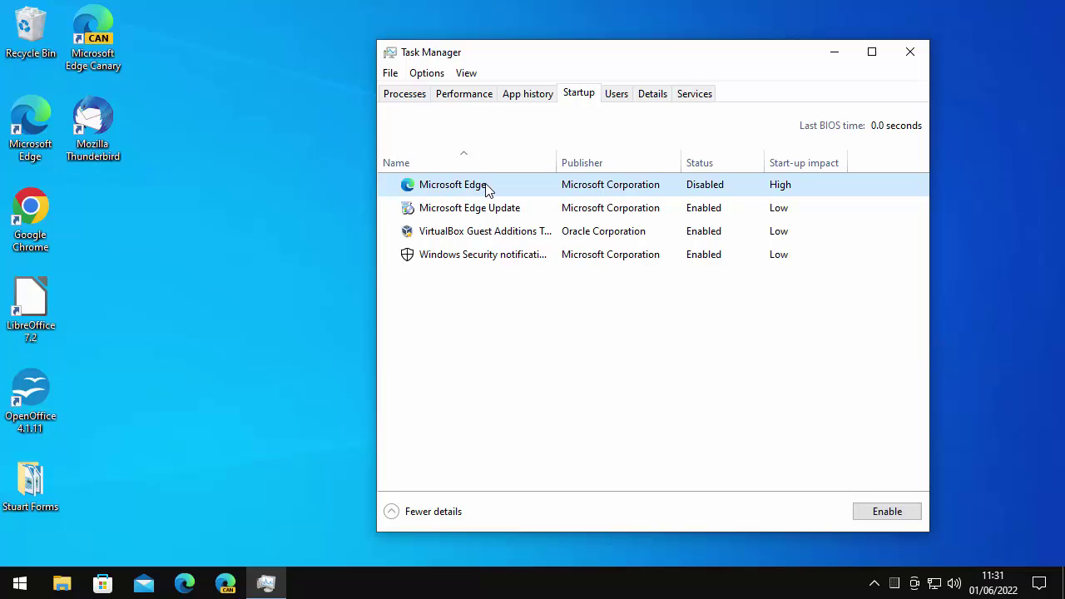
{"action": "right_click", "coordinate": [489, 191]}
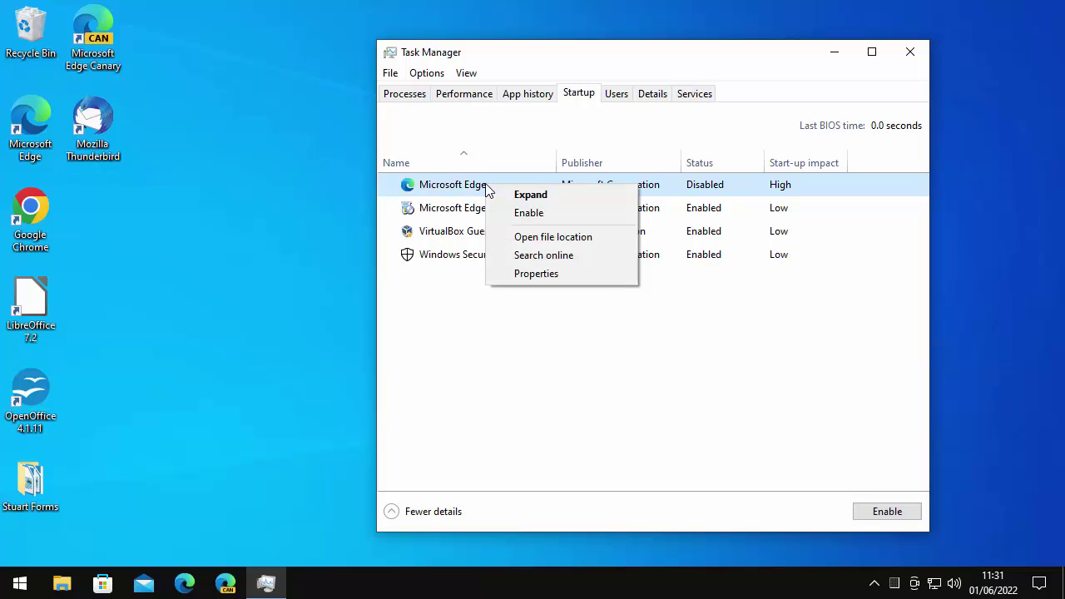
{"action": "left_click", "coordinate": [552, 214]}
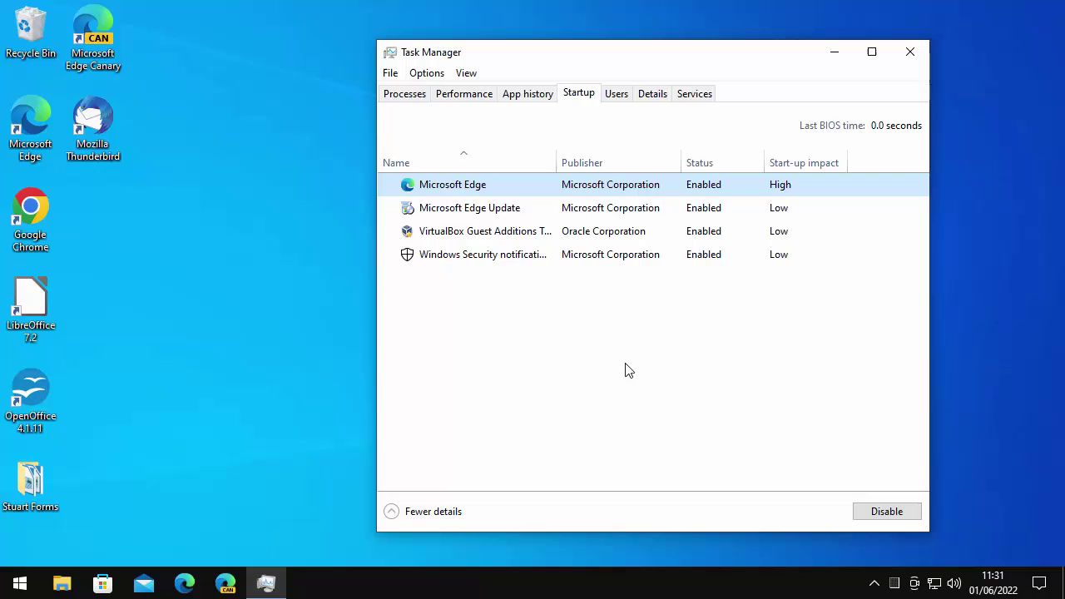